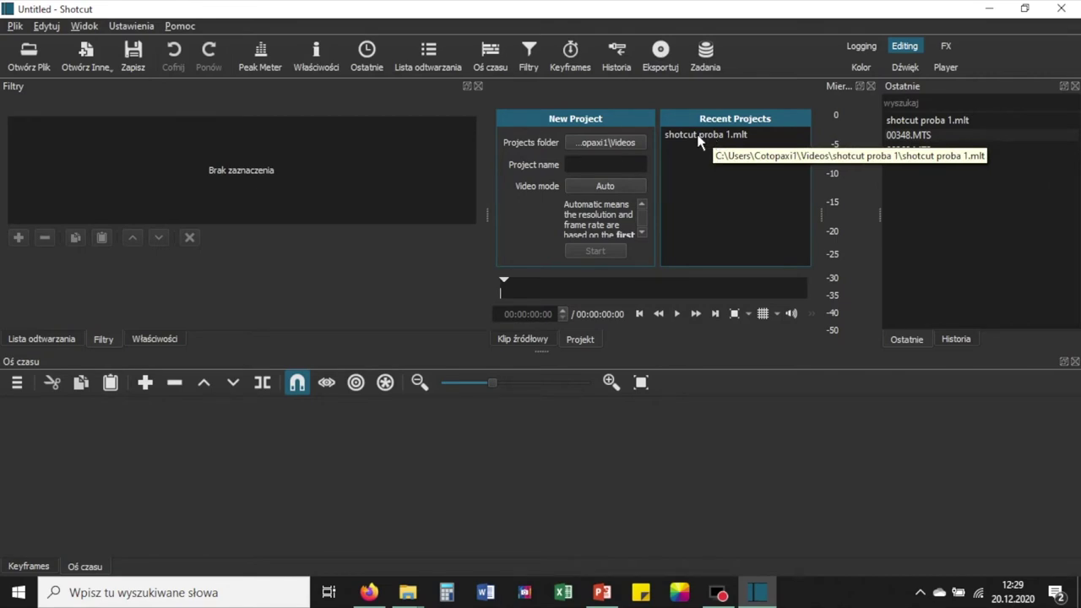
- Open the recent project "shotcut proba 1.mlt" and display its playlist of source clips
left_click(698, 141)
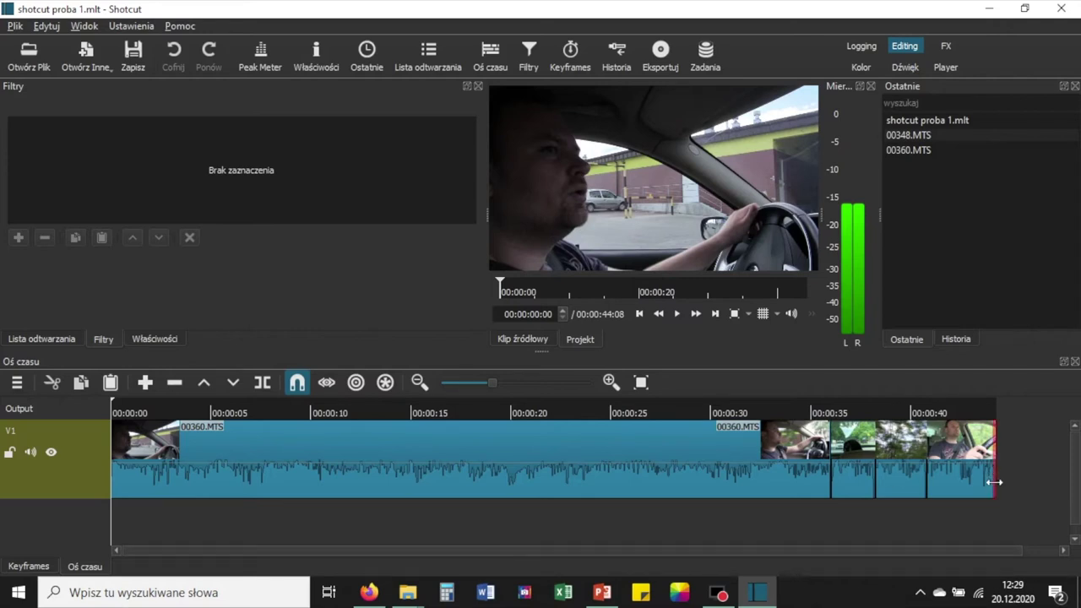
left_click_drag(994, 549, 1062, 545)
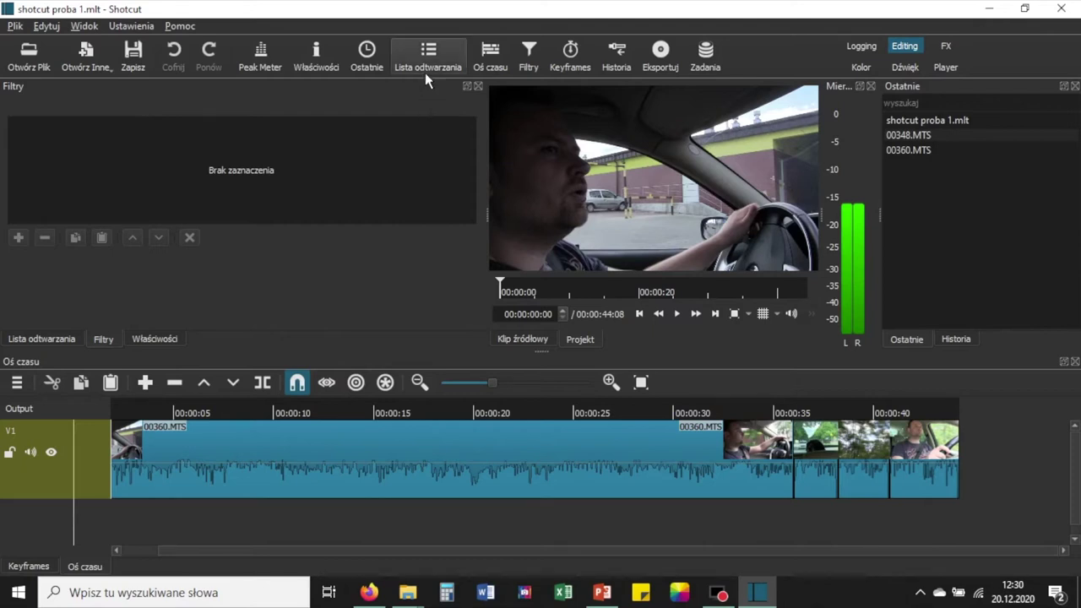
left_click(413, 55)
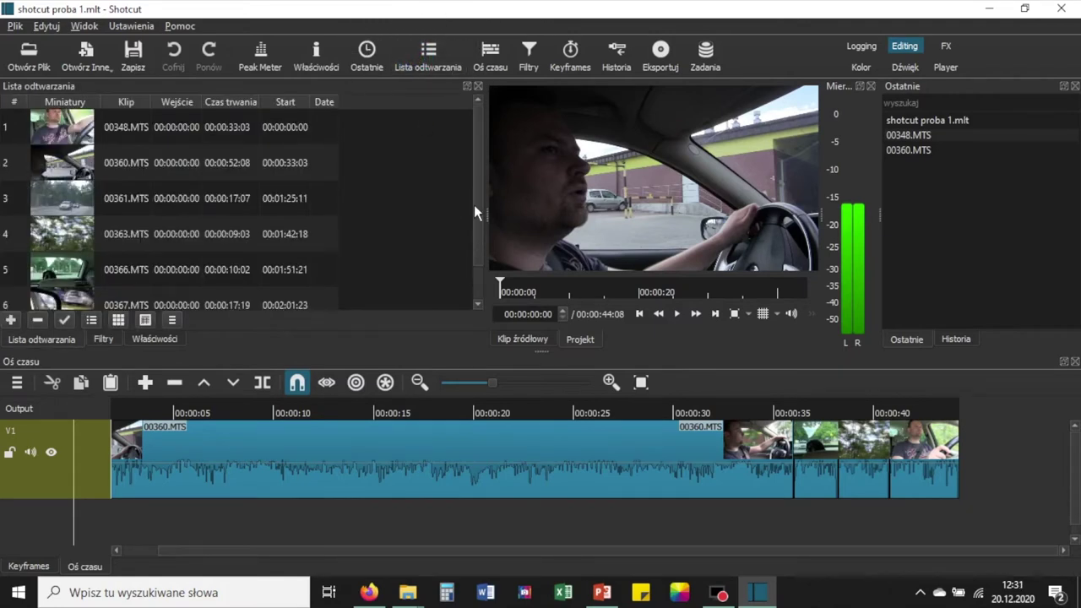
scroll(474, 188, "down", 1)
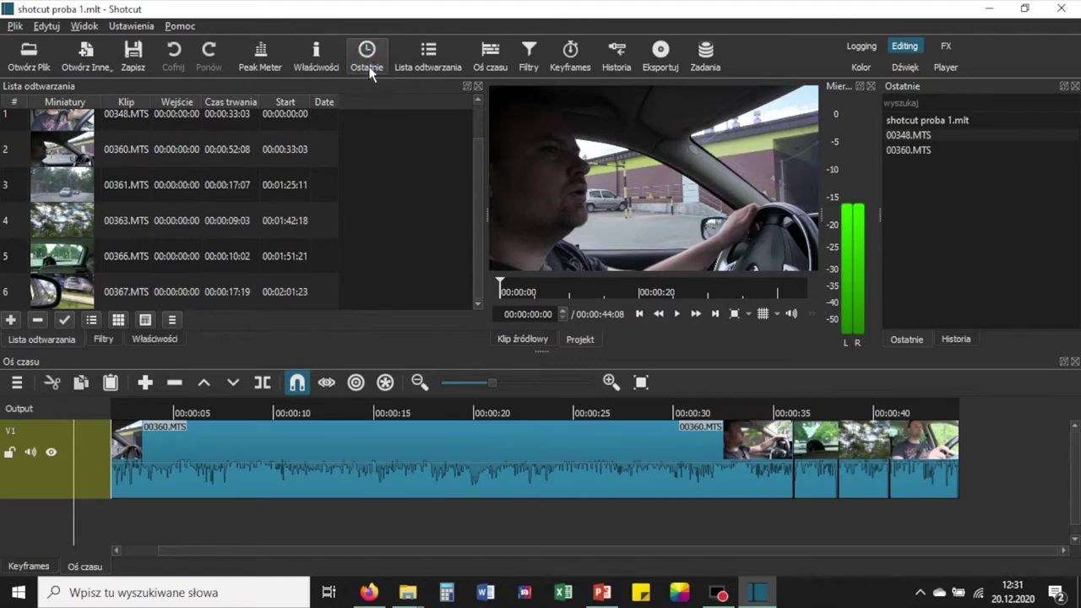
left_click(477, 56)
left_click(529, 56)
left_click(566, 57)
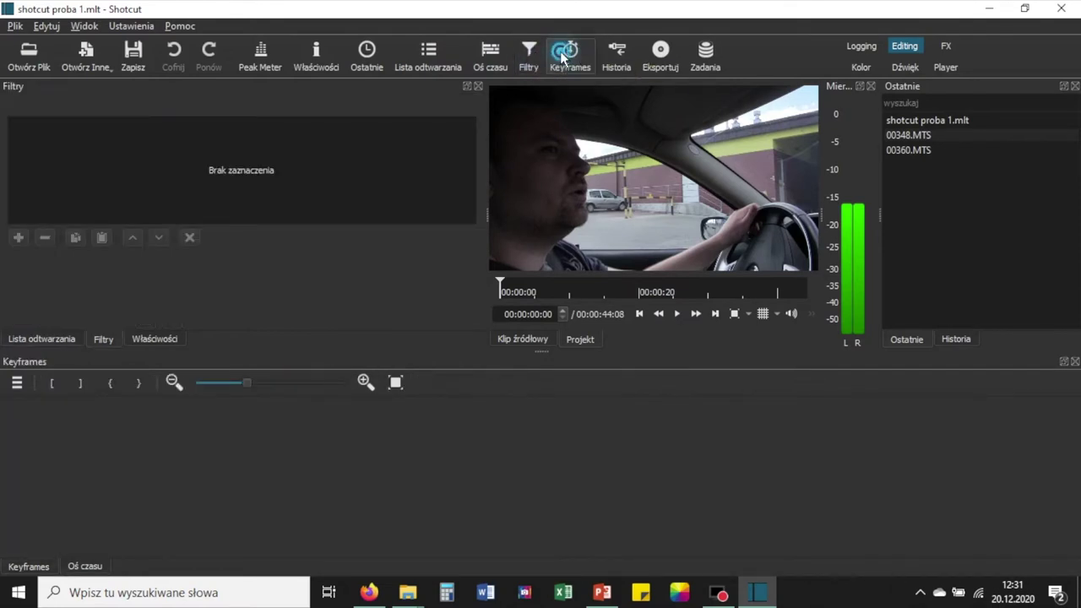
left_click(494, 54)
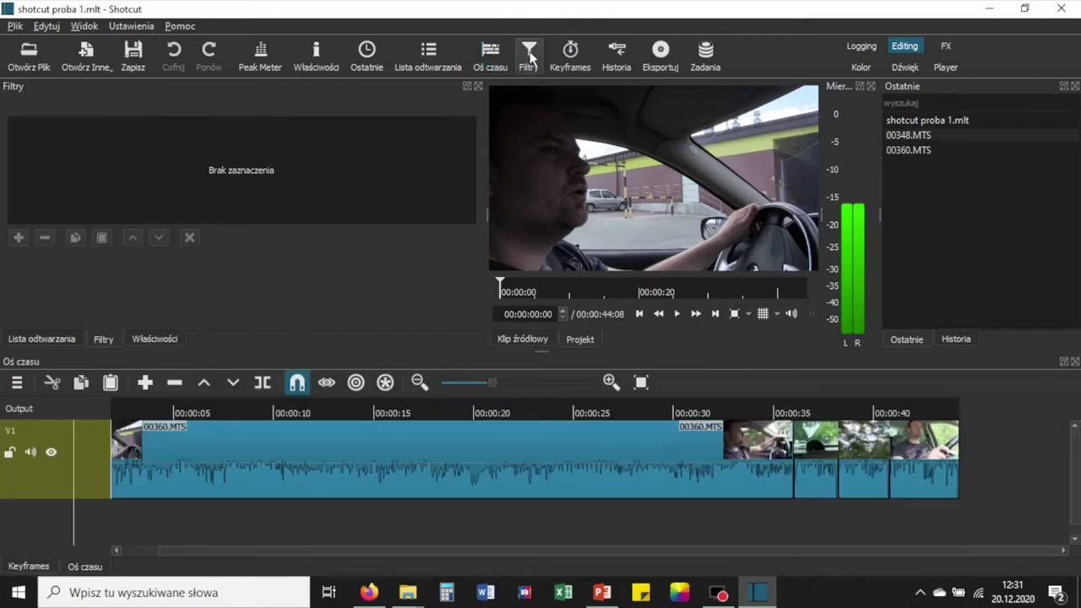
- Add clip 00361.MTS from the playlist to track V1, after the last clip on the timeline
left_click(429, 58)
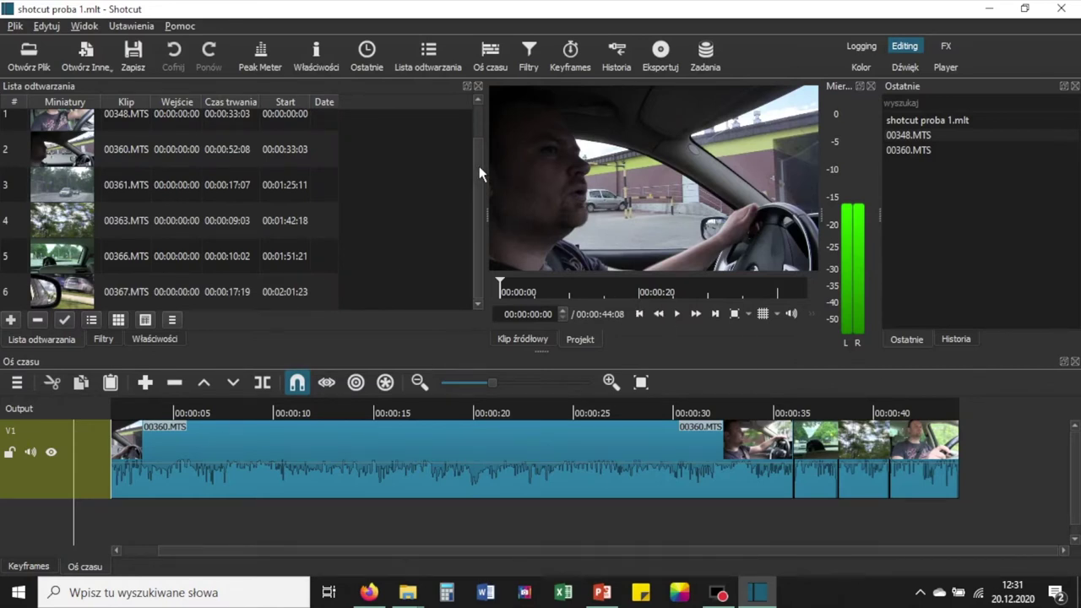
left_click(52, 175)
left_click_drag(52, 175, 960, 452)
left_click_drag(493, 549, 785, 550)
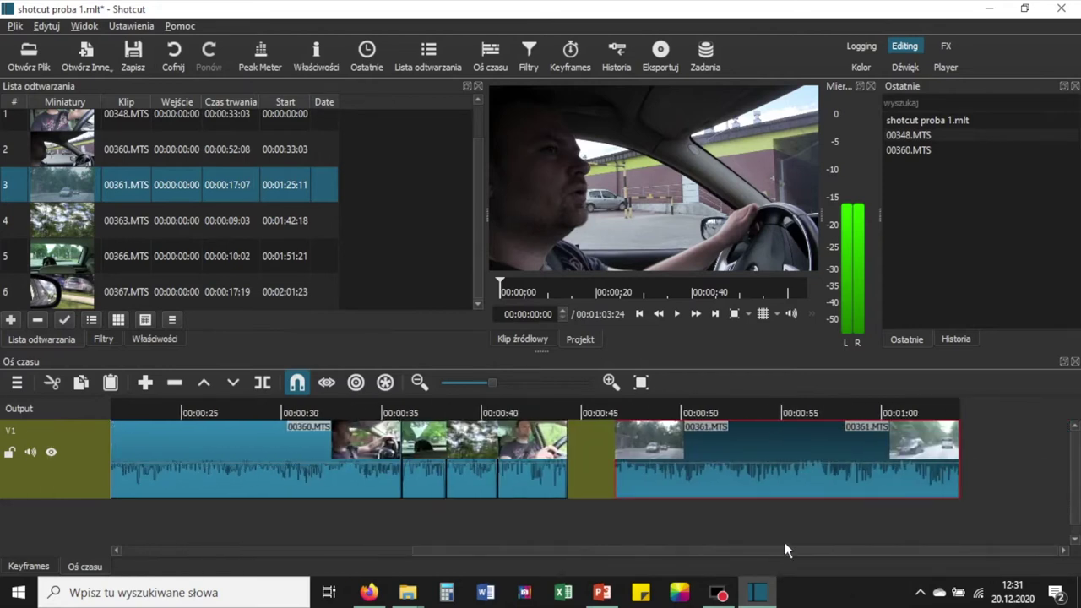
- Find the cut point at 00:00:50:00 and trim the start of the 00361.MTS clip to it
left_click(673, 412)
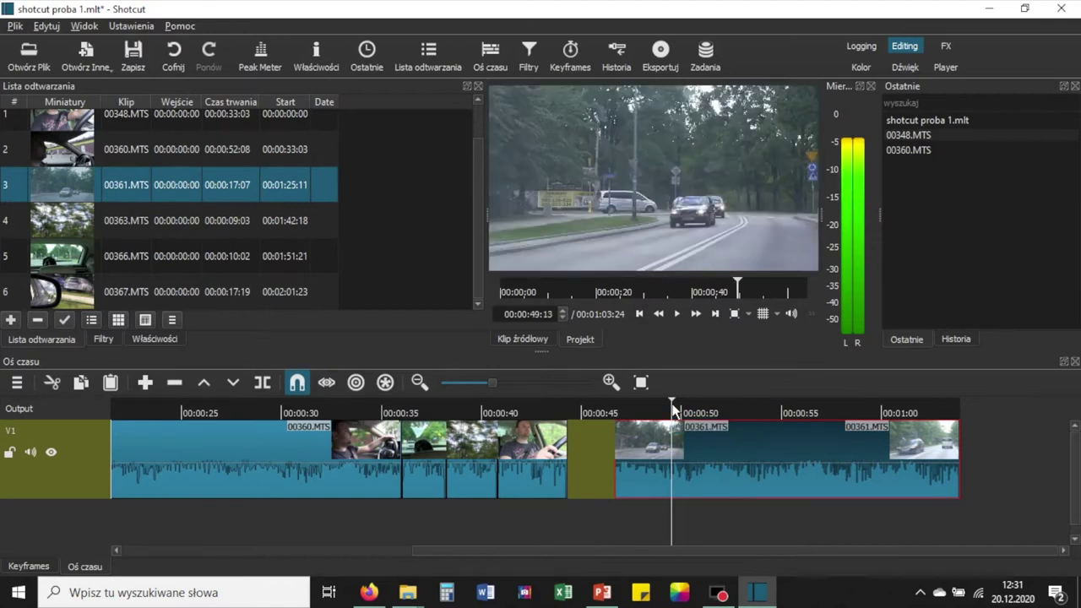
key("space")
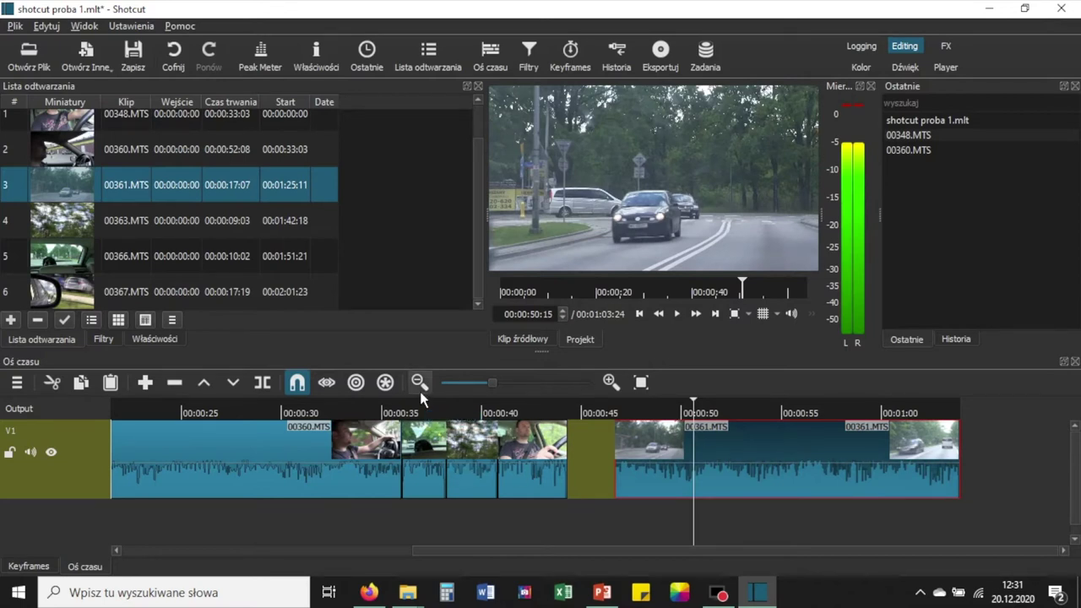
left_click(688, 404)
left_click_drag(688, 404, 681, 400)
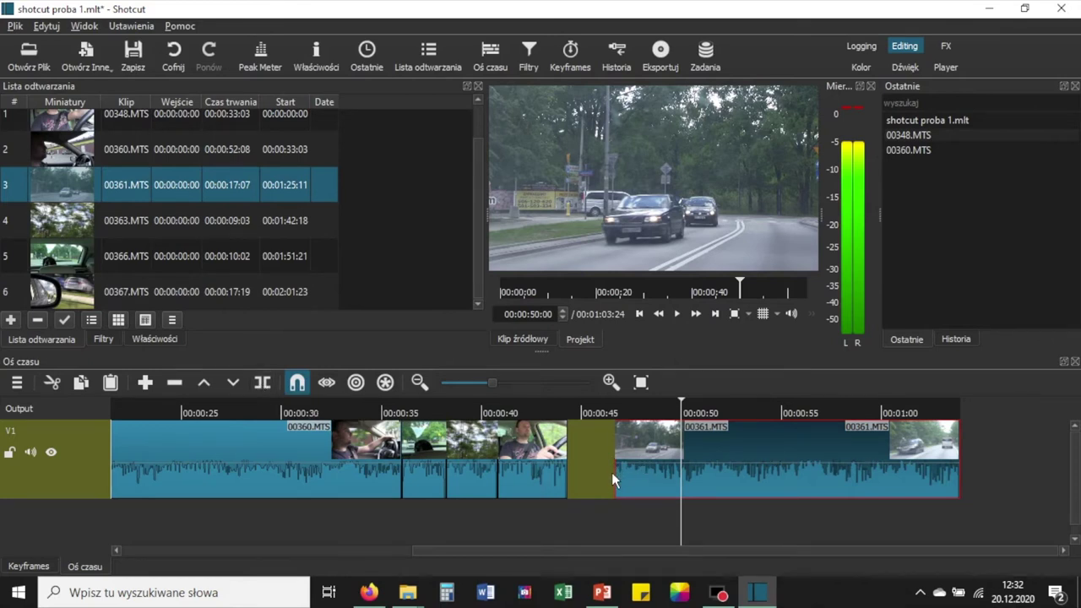
left_click(682, 402)
left_click(681, 458)
left_click_drag(573, 461, 639, 453)
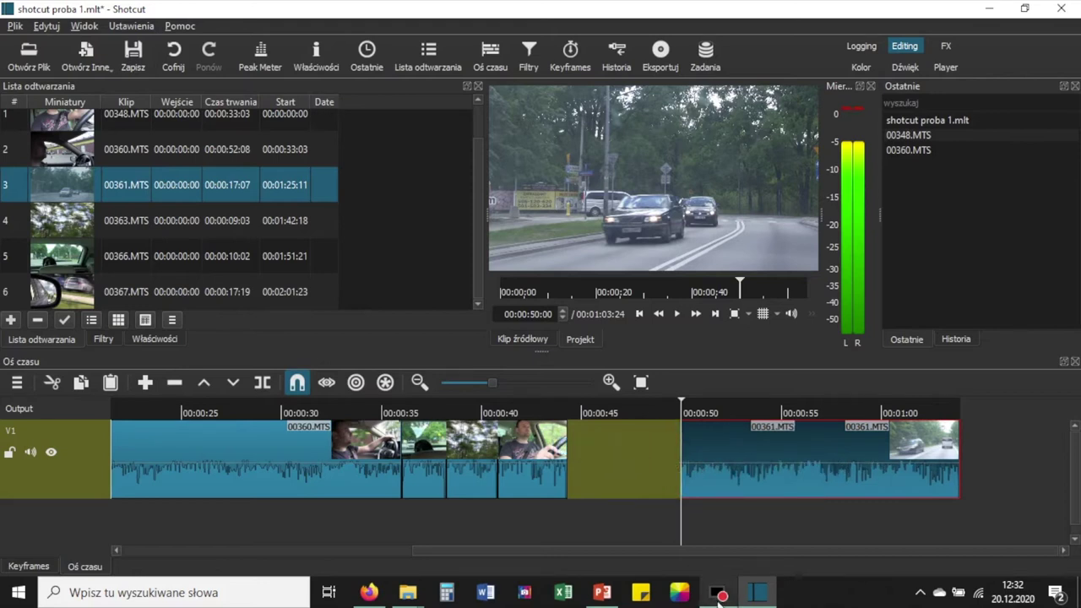
- Play the trimmed 00361.MTS clip to find its end cut point and park the playhead at 00:00:53:19
mouse_move(718, 598)
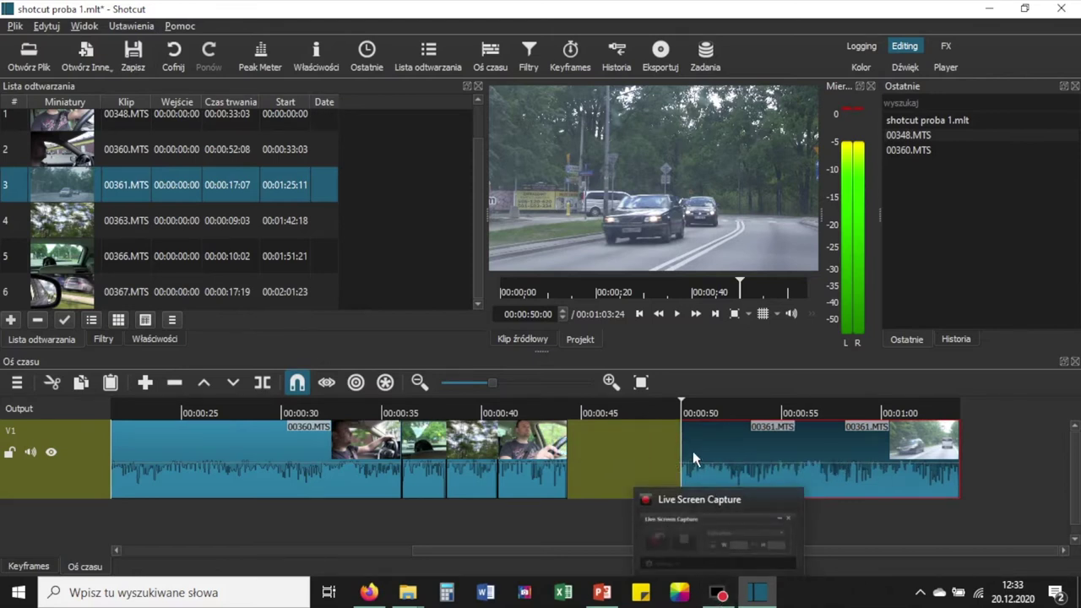
left_click(685, 412)
key("space")
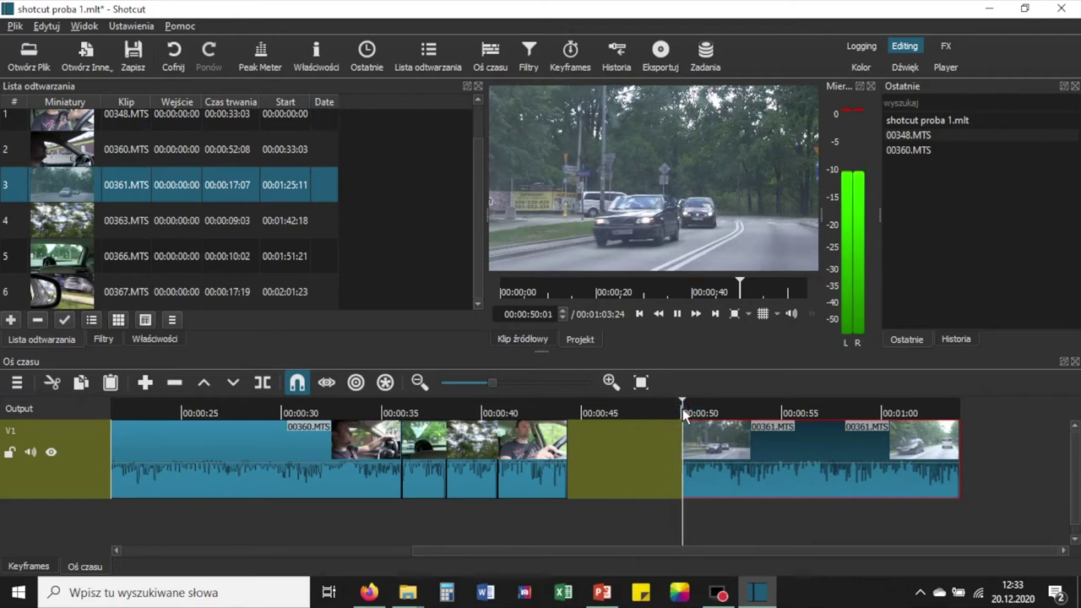
key("space")
left_click(670, 407)
key("space")
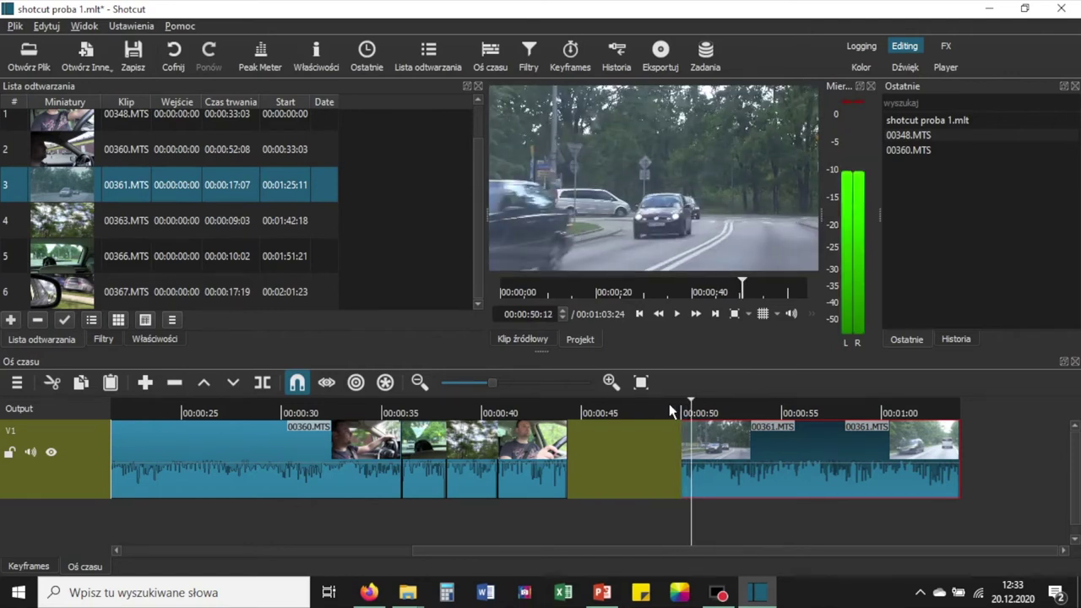
key("space")
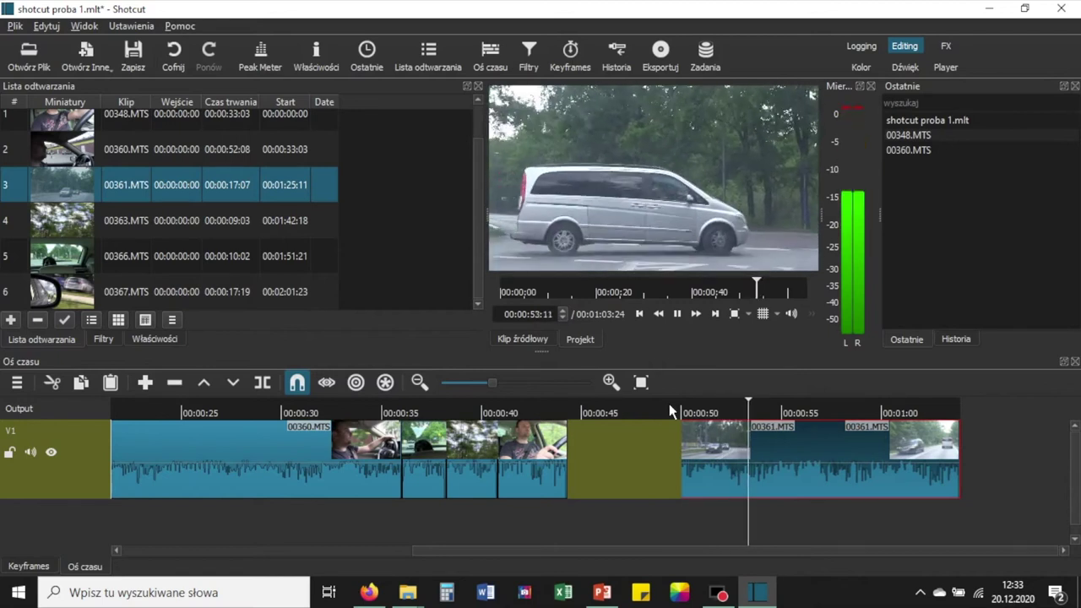
key("space")
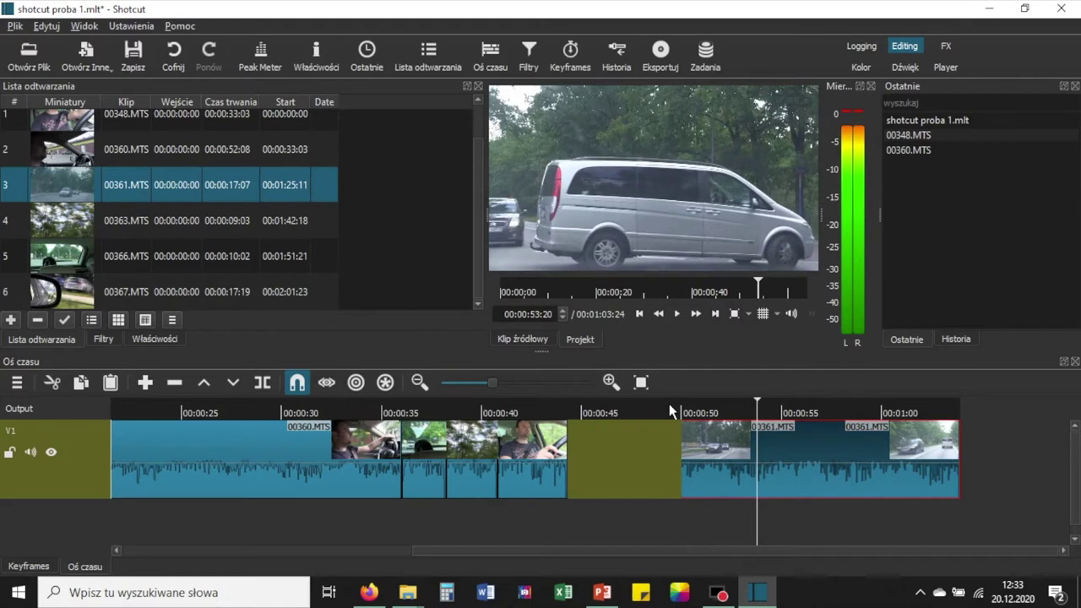
key("Left")
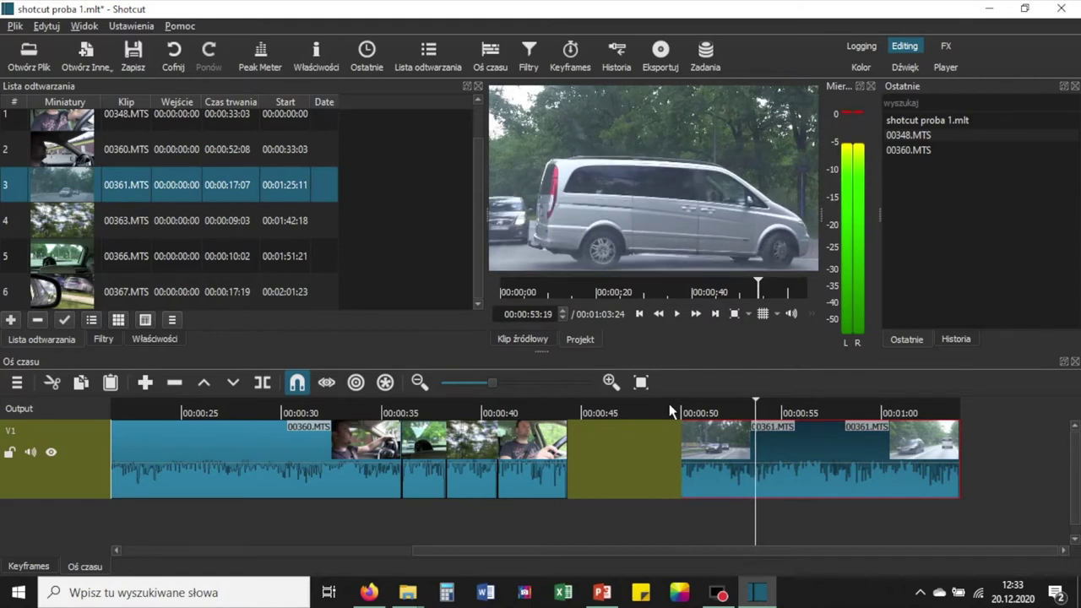
key("Right")
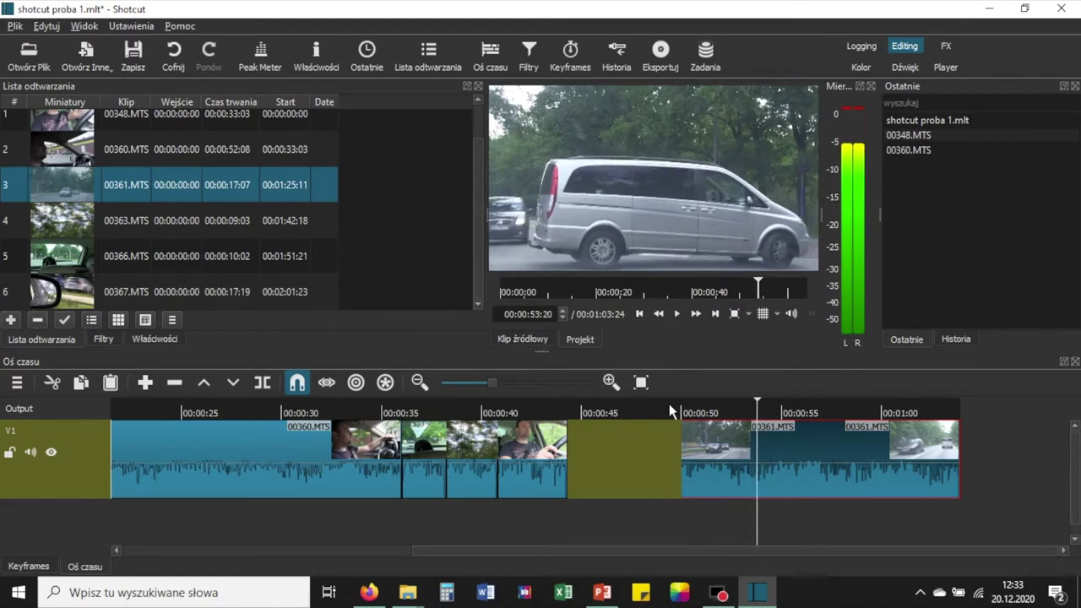
key("Left")
- Try to shorten the end of the 00361.MTS clip to 00:00:52:07, and undo that trim
left_click(957, 473)
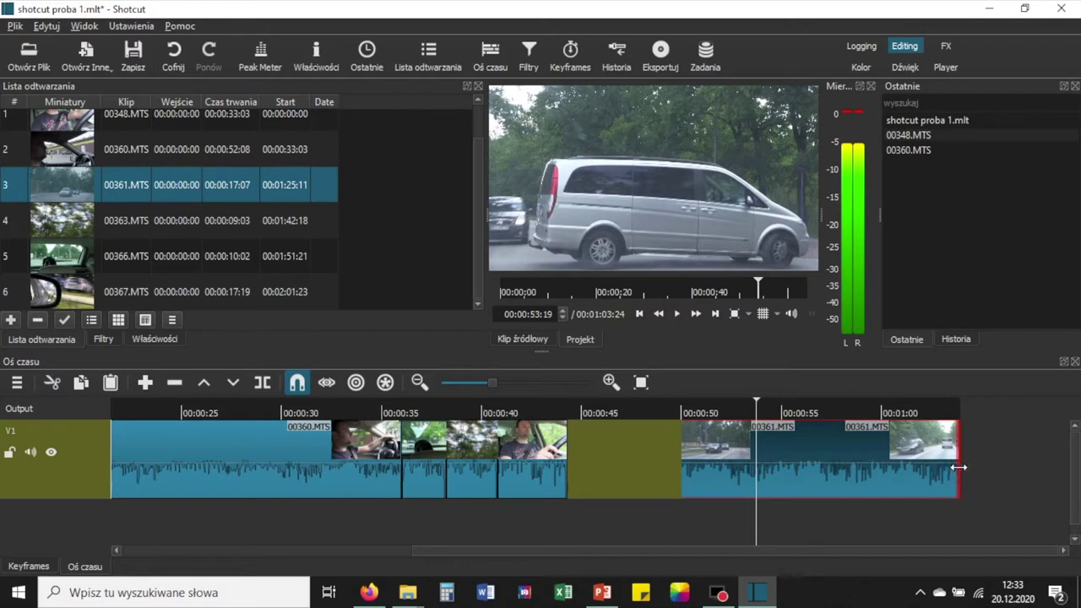
mouse_move(959, 467)
left_mouse_down()
mouse_move(909, 477)
mouse_move(967, 463)
mouse_move(940, 464)
mouse_move(950, 460)
left_mouse_up()
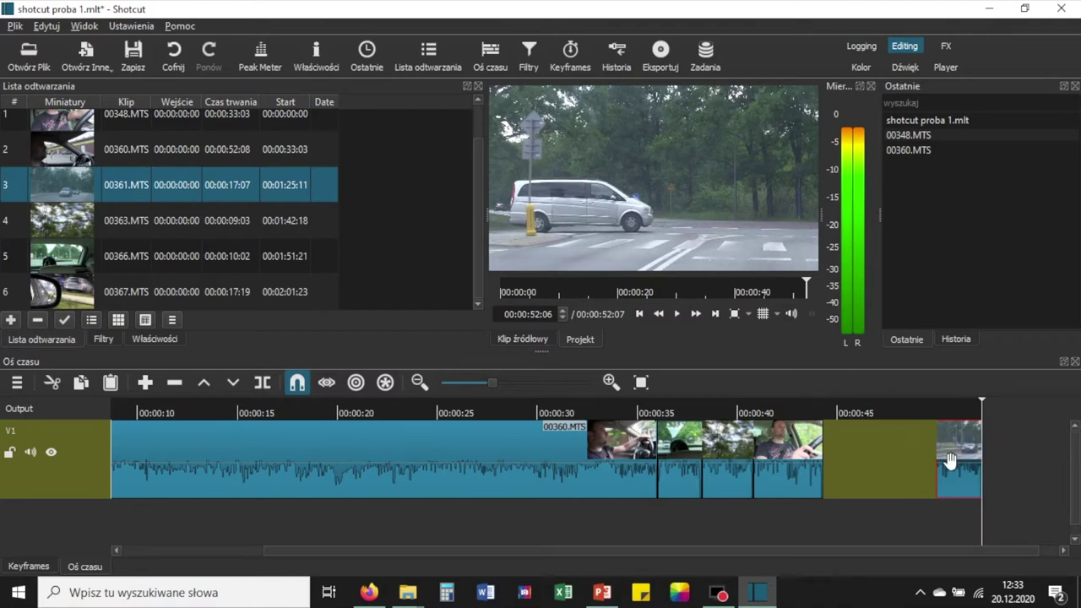
left_click(960, 411)
key("ctrl+z")
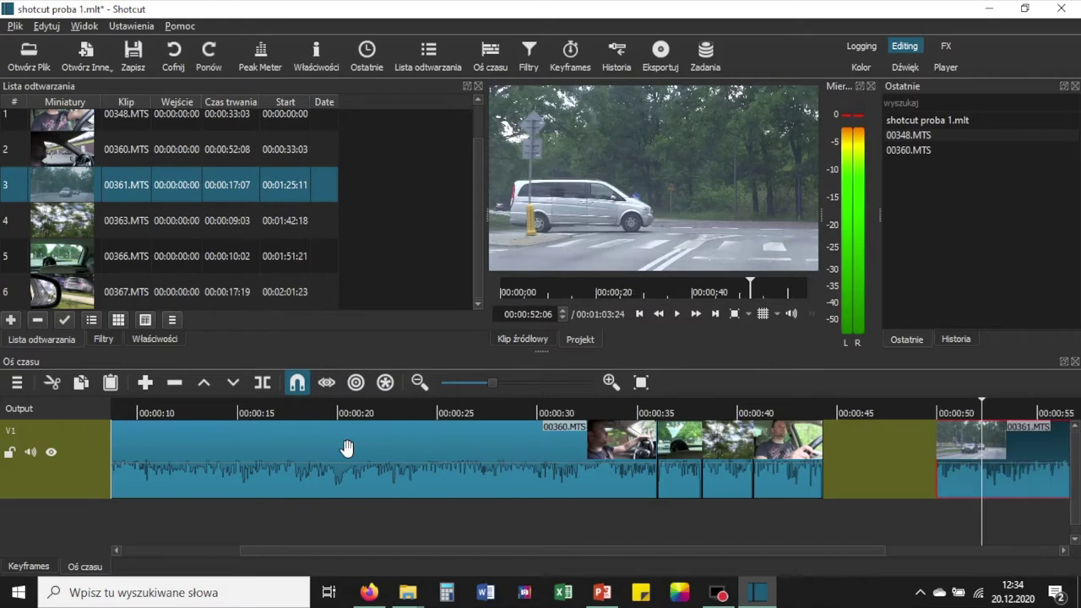
- Trim the end of the 00361.MTS clip to 00:00:53:15 and place the playhead just before its start
key("space")
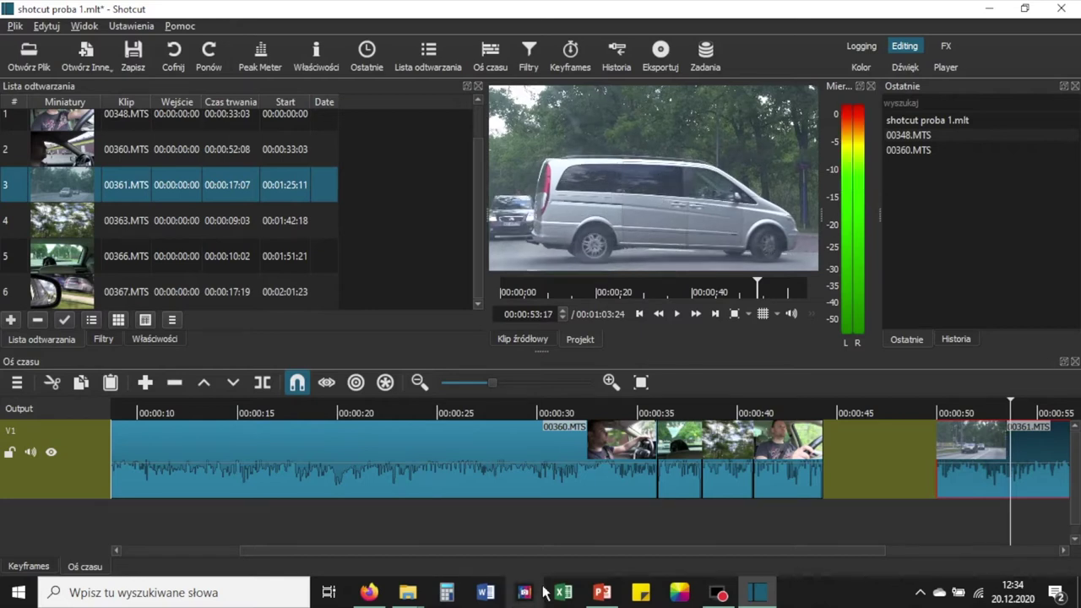
left_click_drag(751, 547, 943, 547)
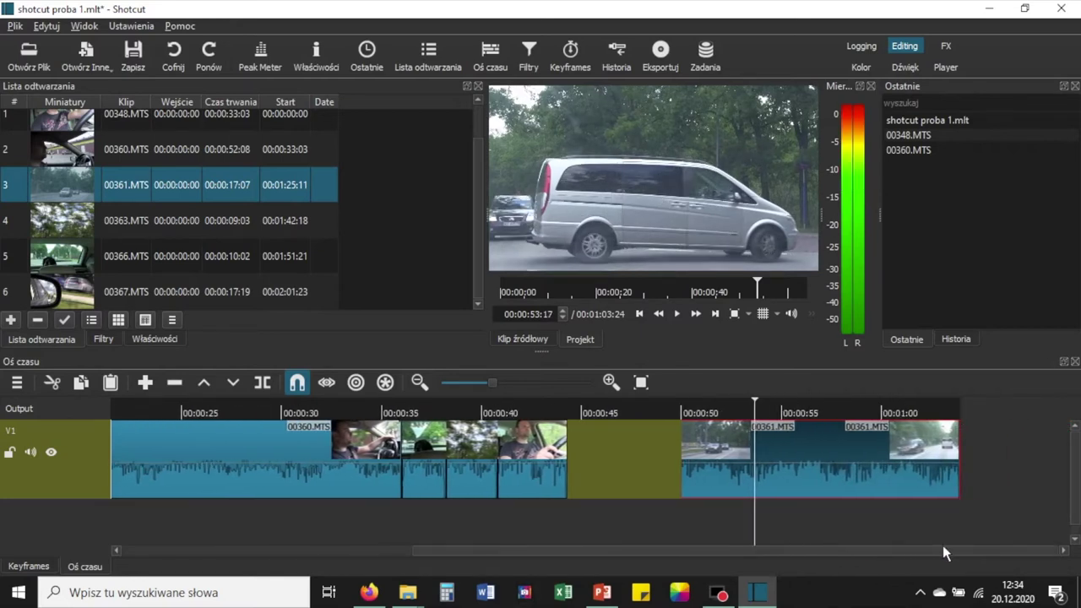
left_click_drag(957, 459, 907, 463)
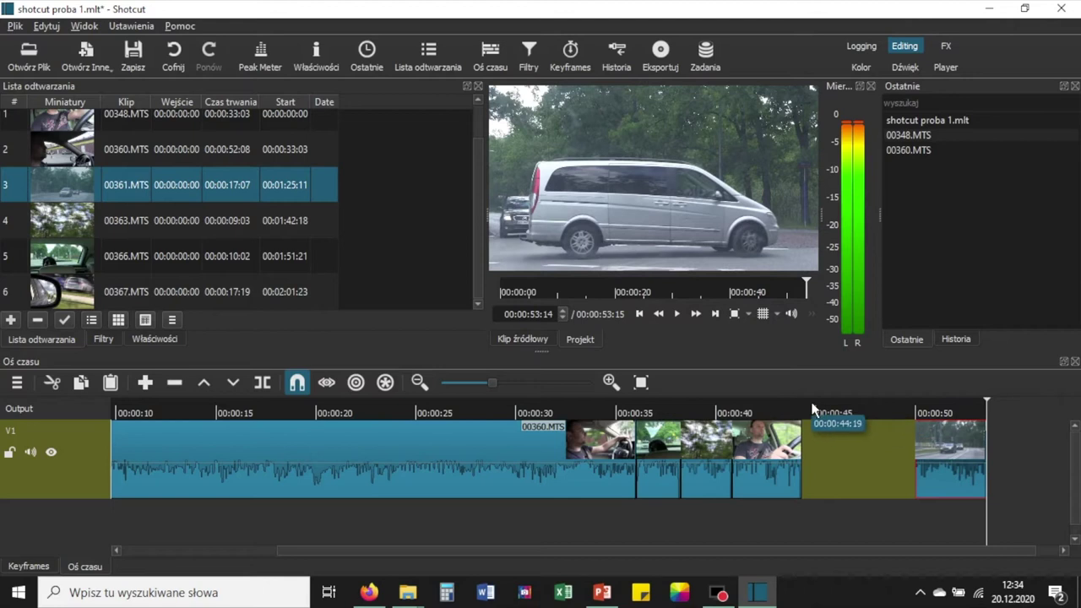
left_click(916, 406)
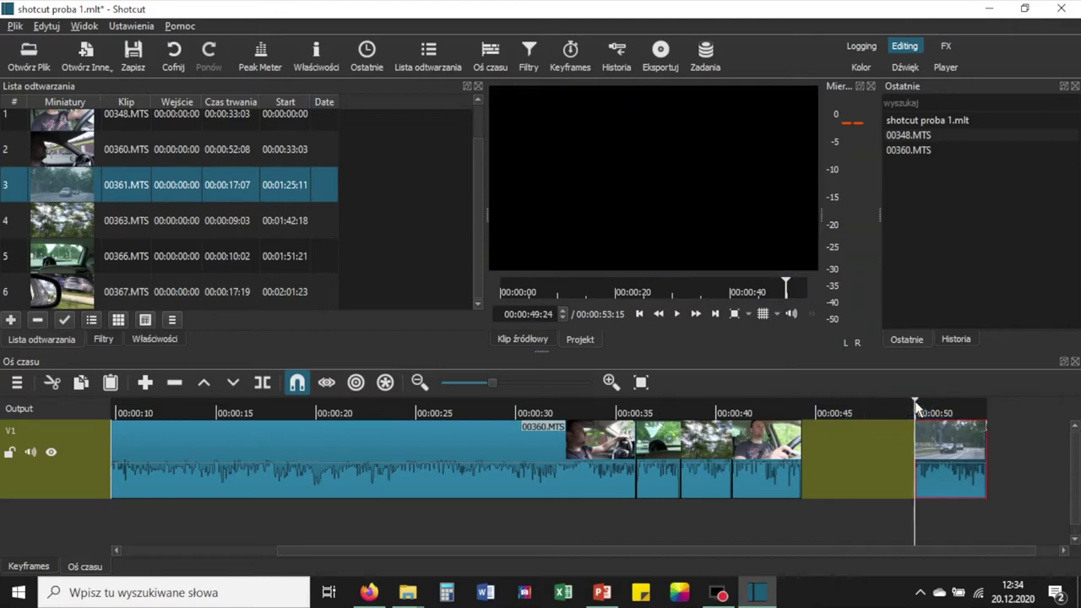
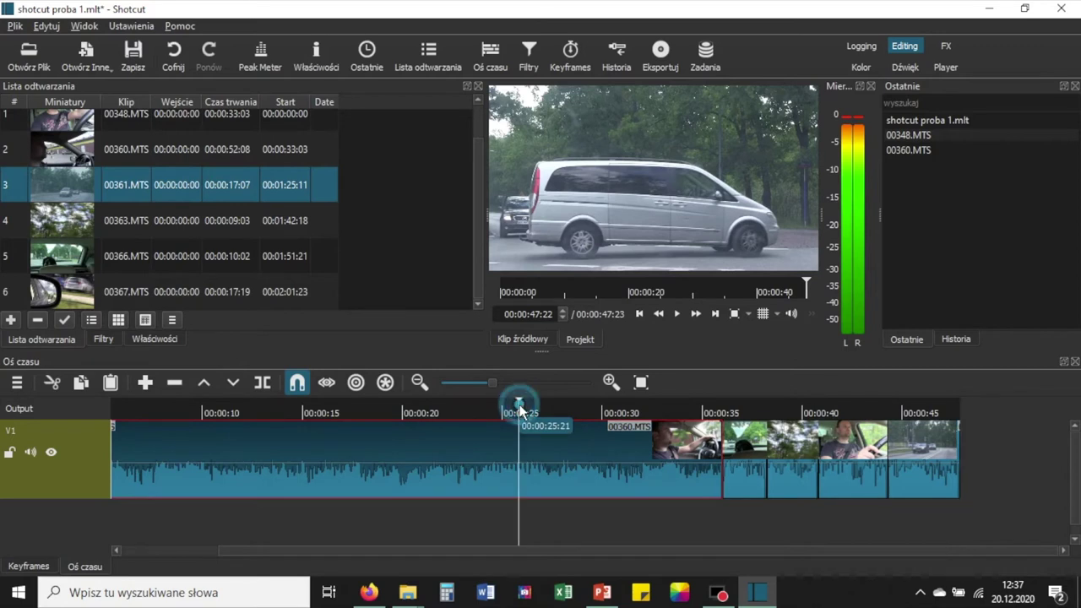
- Open the filter chooser for the 00360.MTS clip and browse its video filters
left_click(500, 439)
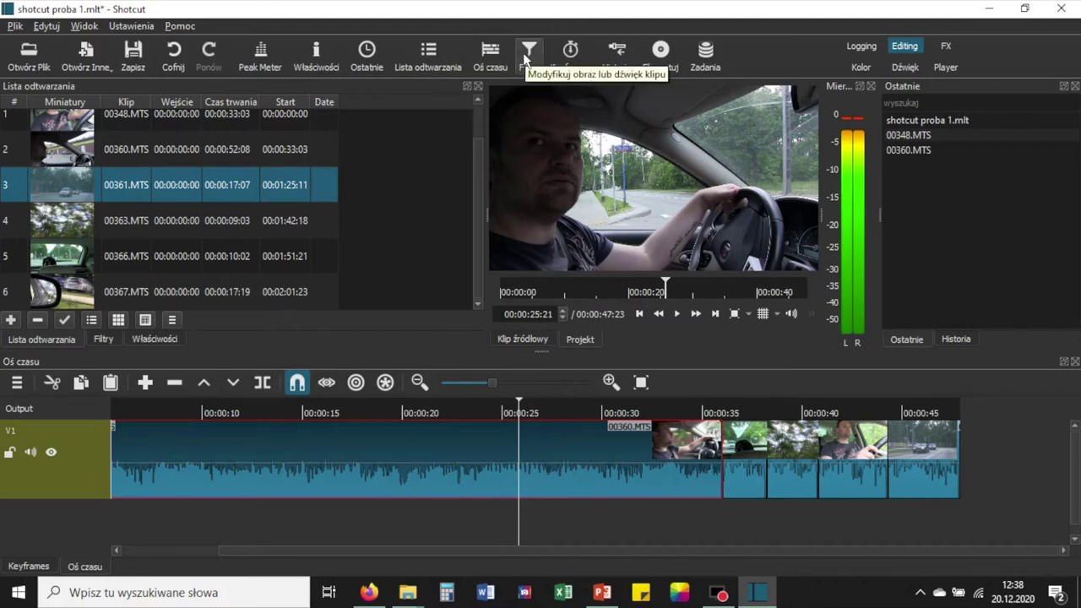
left_click(527, 53)
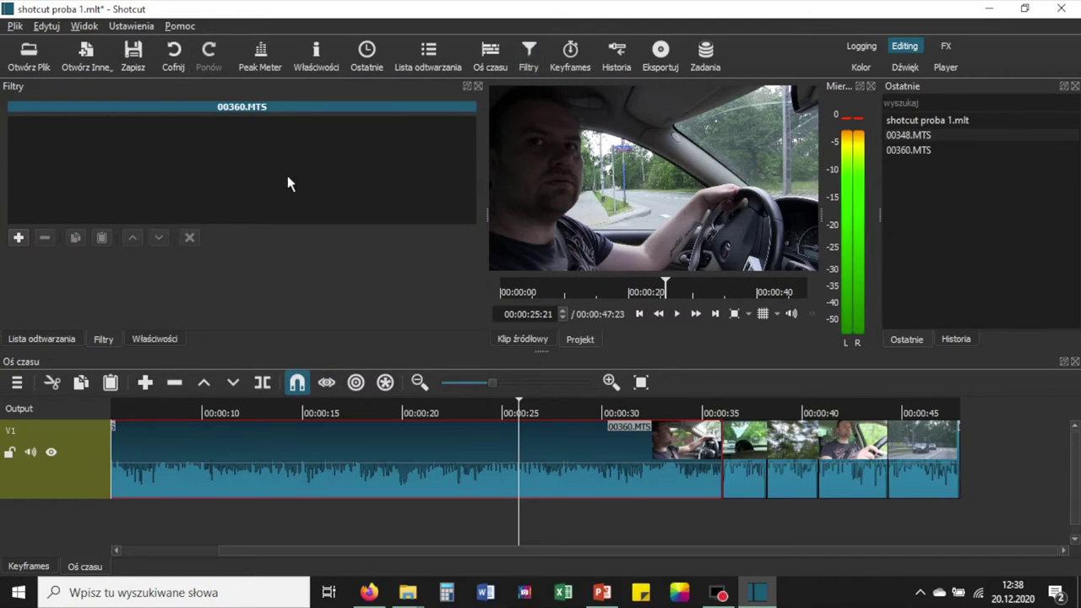
left_click(17, 239)
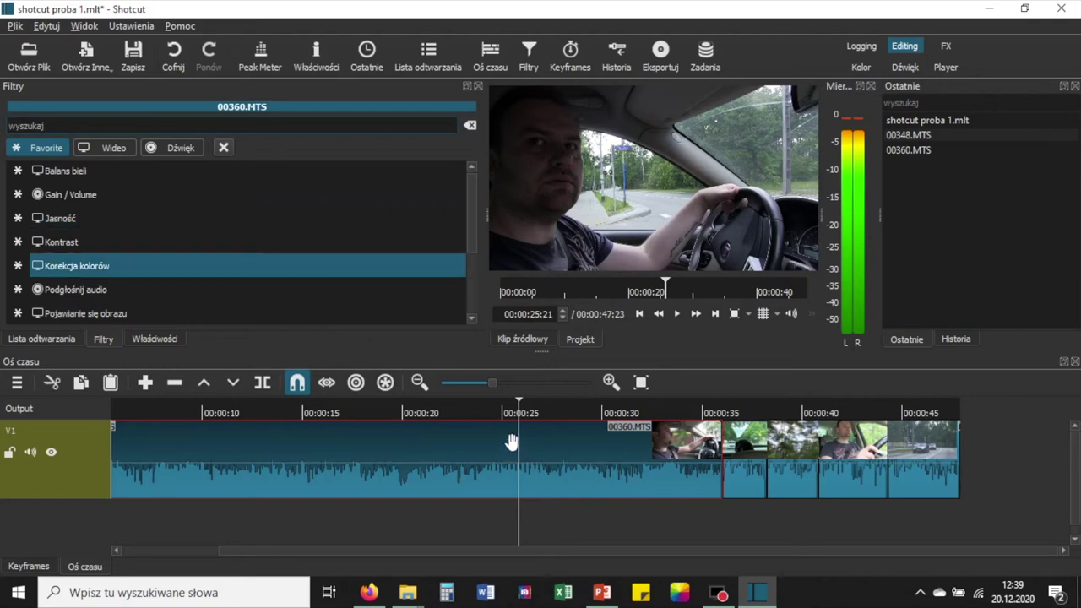
left_click(110, 146)
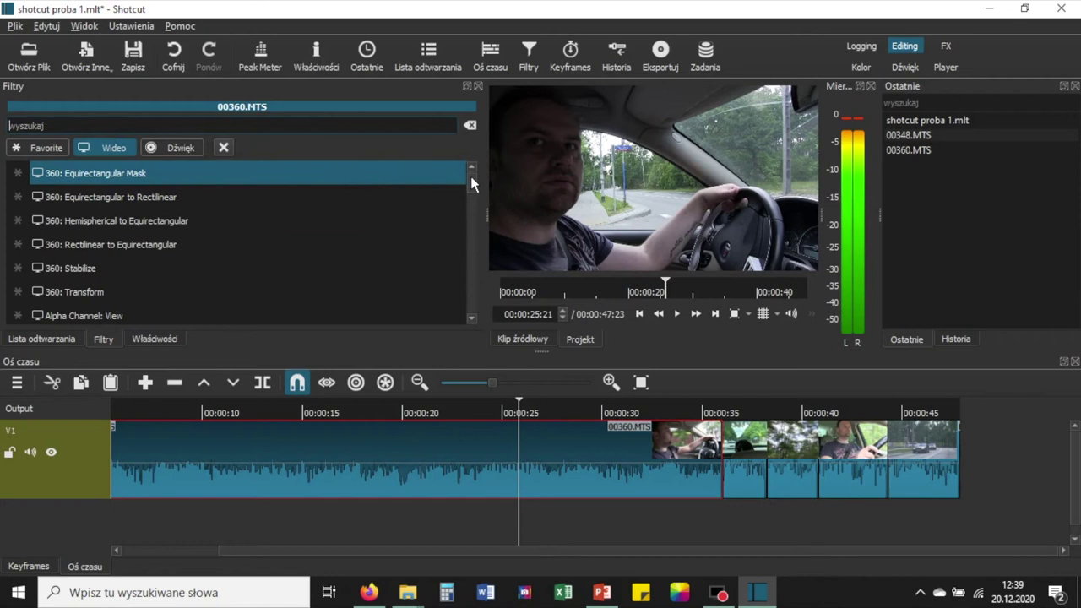
scroll(470, 177, "down", 4)
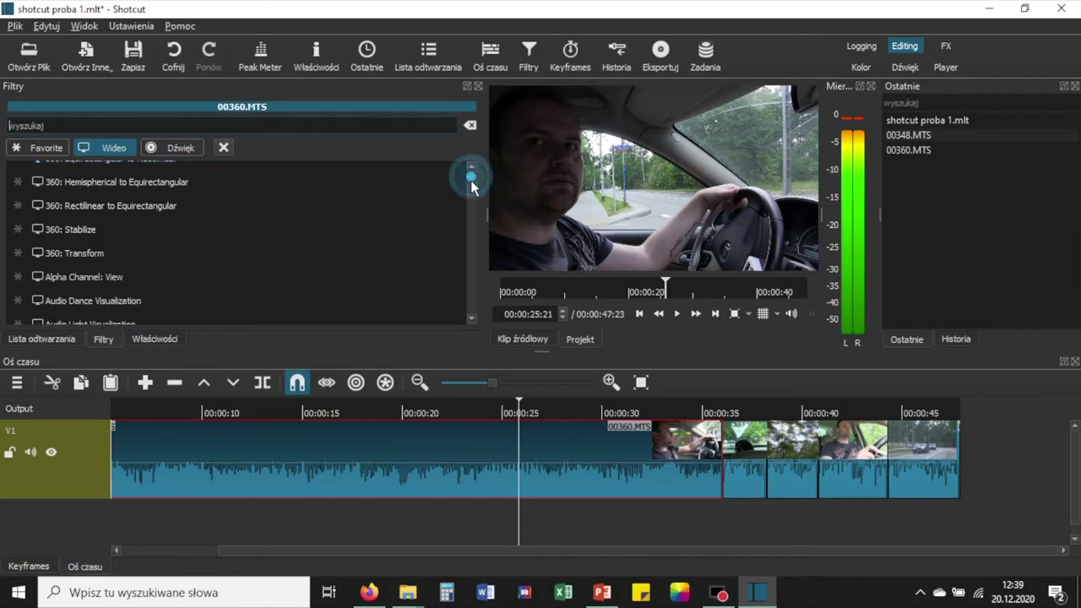
scroll(470, 180, "up", 4)
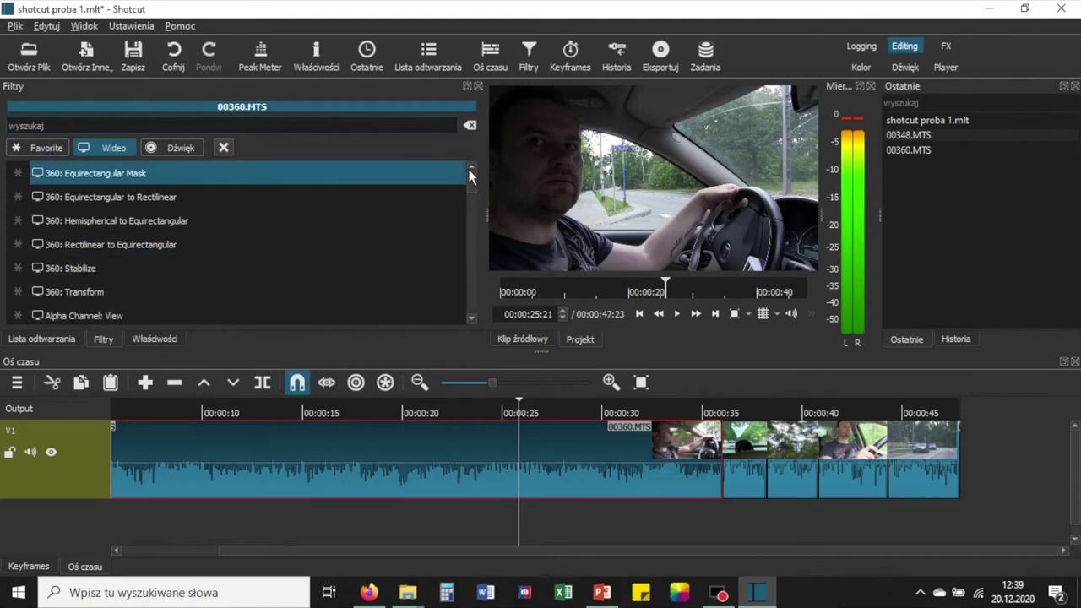
left_click_drag(468, 178, 471, 196)
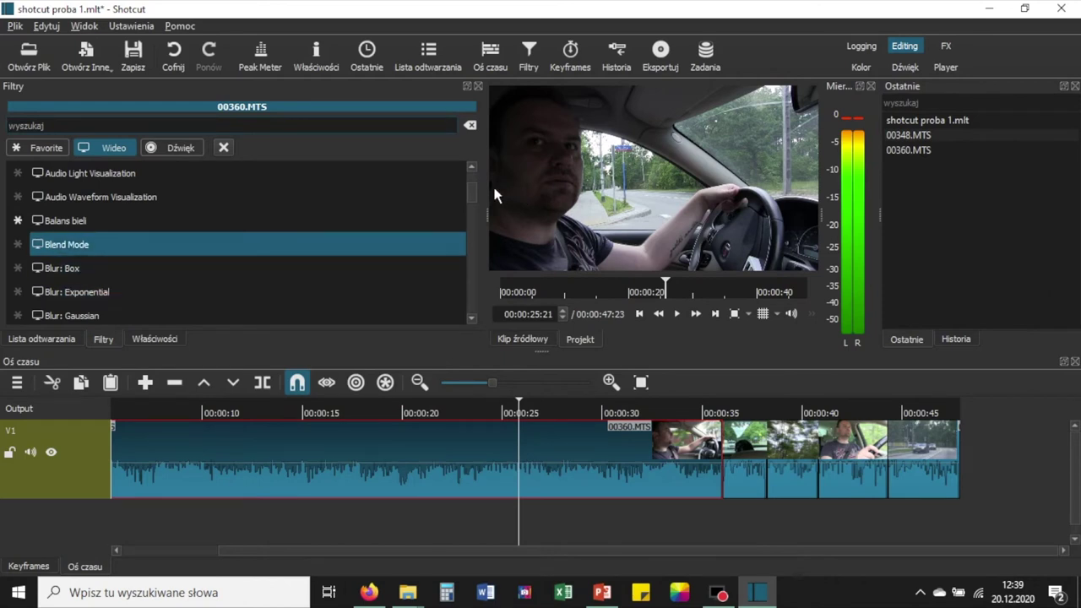
left_click_drag(471, 196, 470, 209)
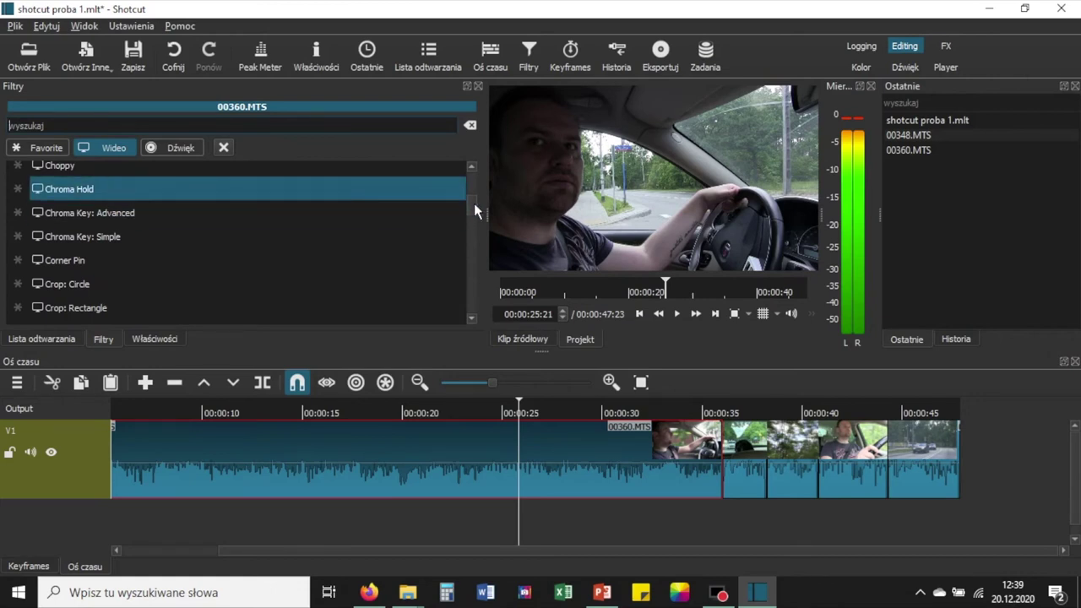
left_click_drag(473, 203, 474, 222)
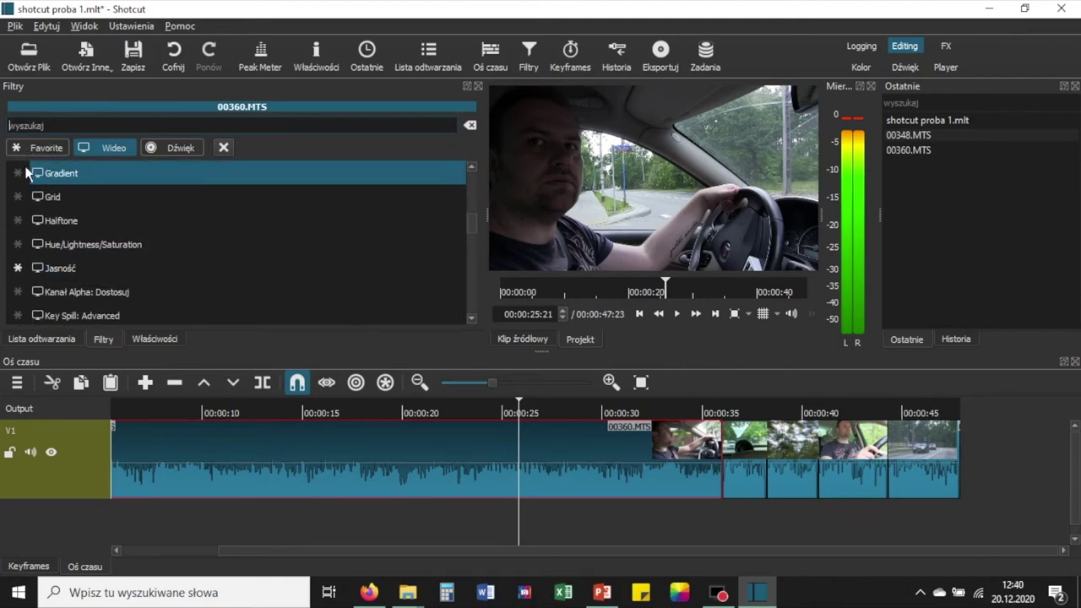
- Mark the Hue/Lightness/Saturation filter as a favourite and clear that mark again
left_click(17, 268)
left_click(18, 245)
left_click(18, 245)
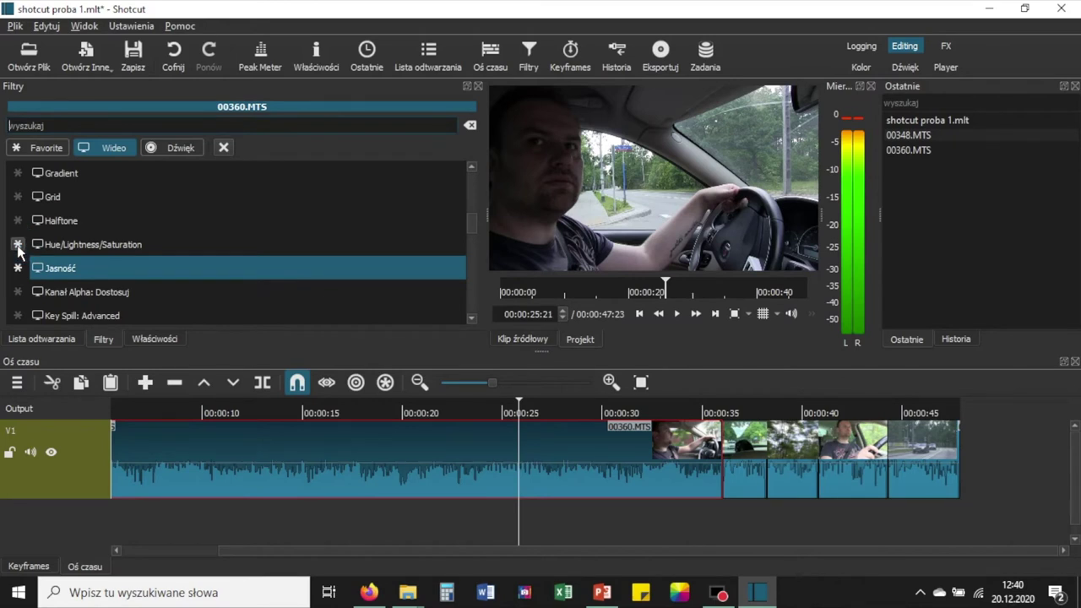
left_click(18, 245)
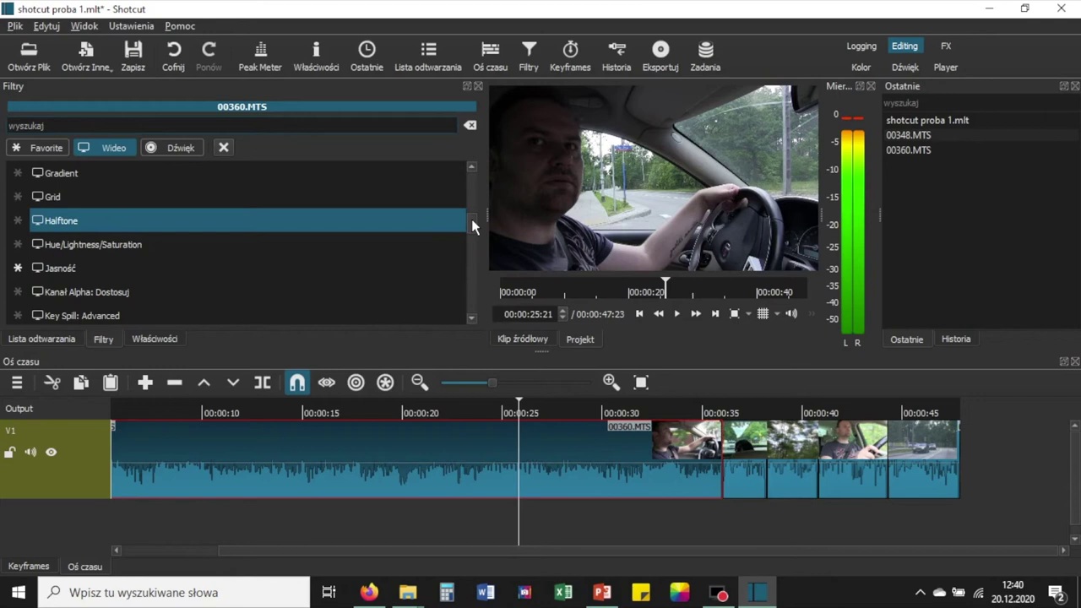
- Add the Pojawianie się obrazu video filter to the 00360.MTS clip
left_click_drag(471, 219, 476, 228)
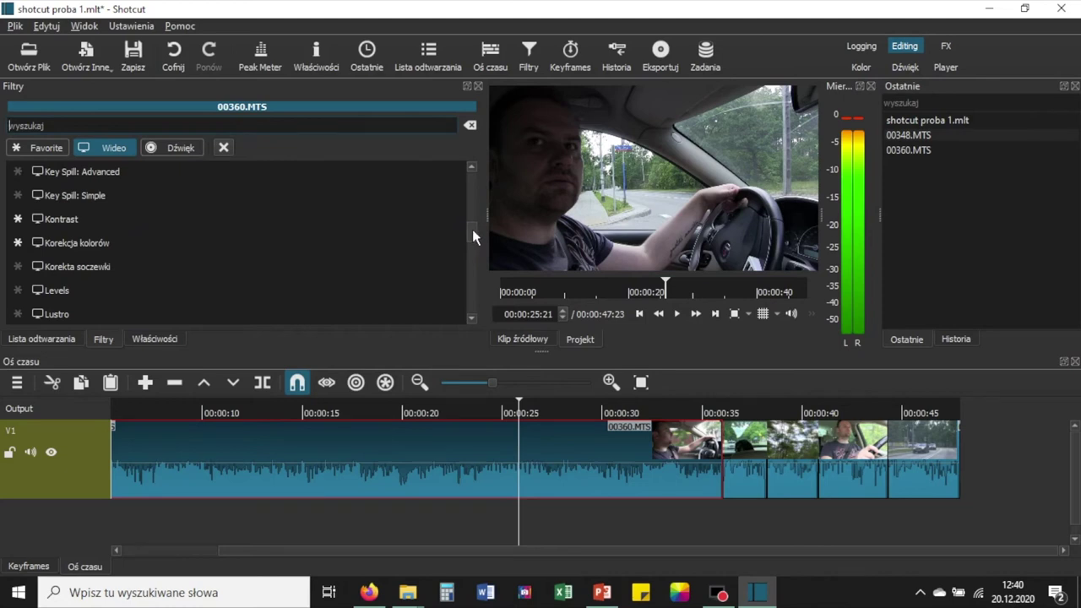
left_click_drag(472, 229, 470, 258)
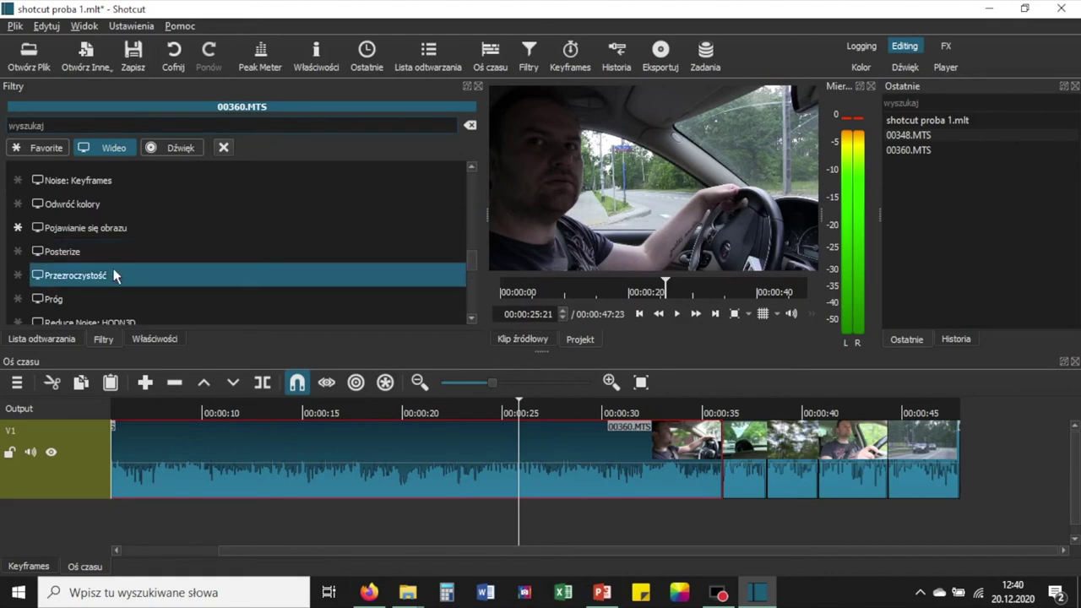
left_click(74, 228)
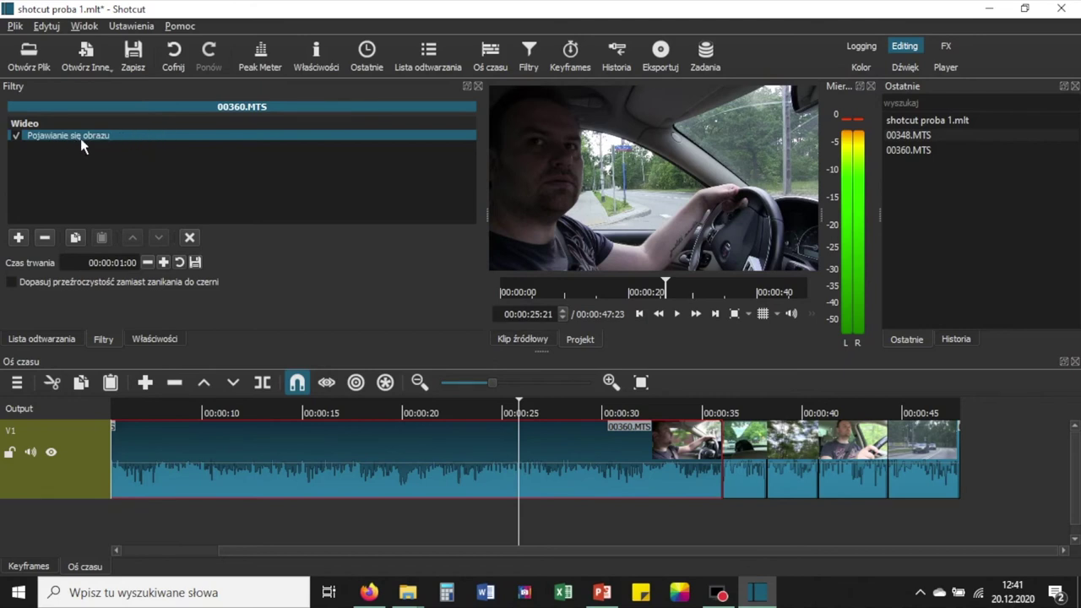
- Toggle the Pojawianie się obrazu filter off and on, and play the start of the timeline to preview the fade-in
left_click(16, 139)
left_click(16, 136)
left_click_drag(519, 403, 102, 403)
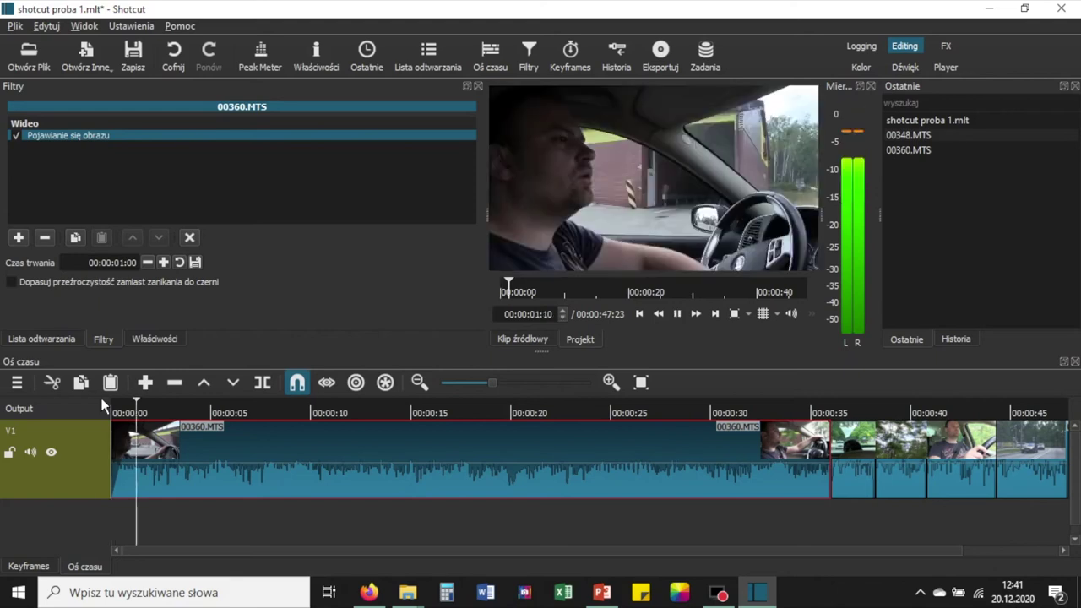
key("space")
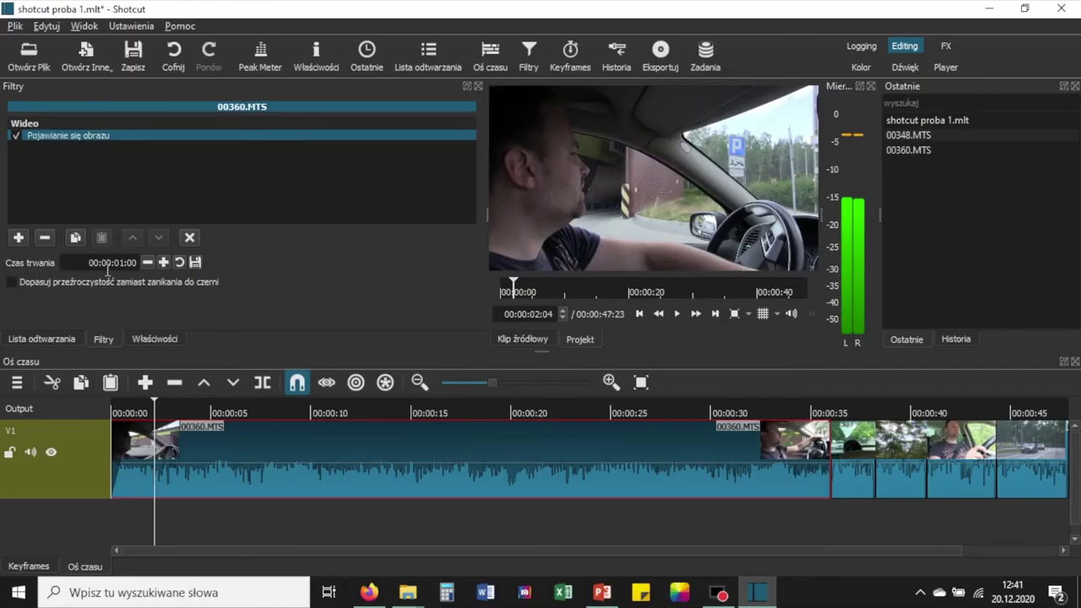
- Set the duration of the Pojawianie się obrazu filter to 00:00:02:01
left_click(164, 262)
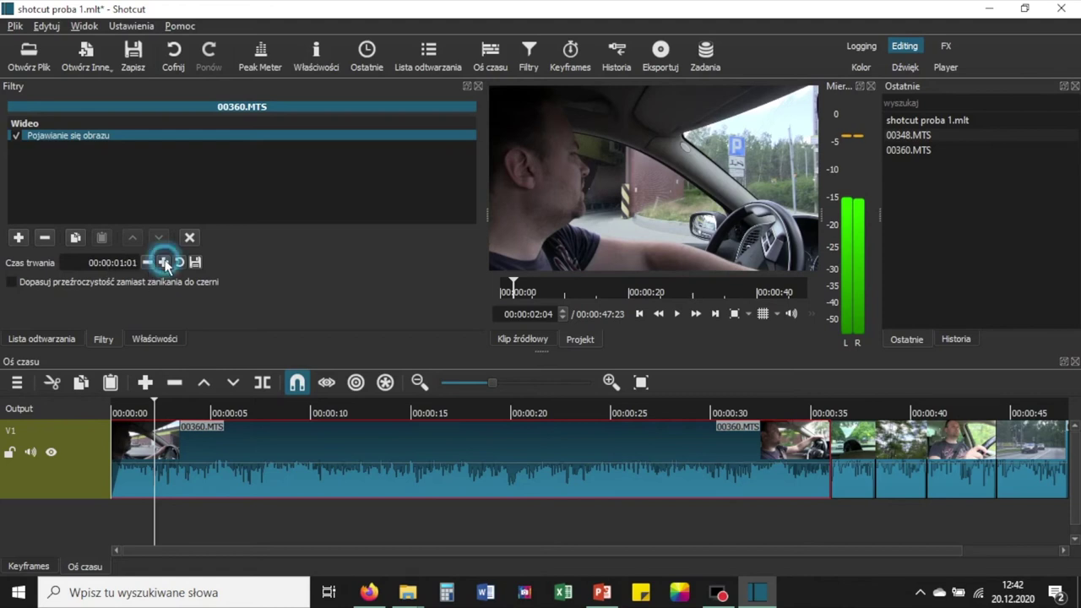
left_click(166, 265)
left_click(166, 264)
left_click(165, 264)
left_click(165, 265)
left_click(166, 264)
left_click(165, 264)
left_click(166, 264)
left_click(165, 264)
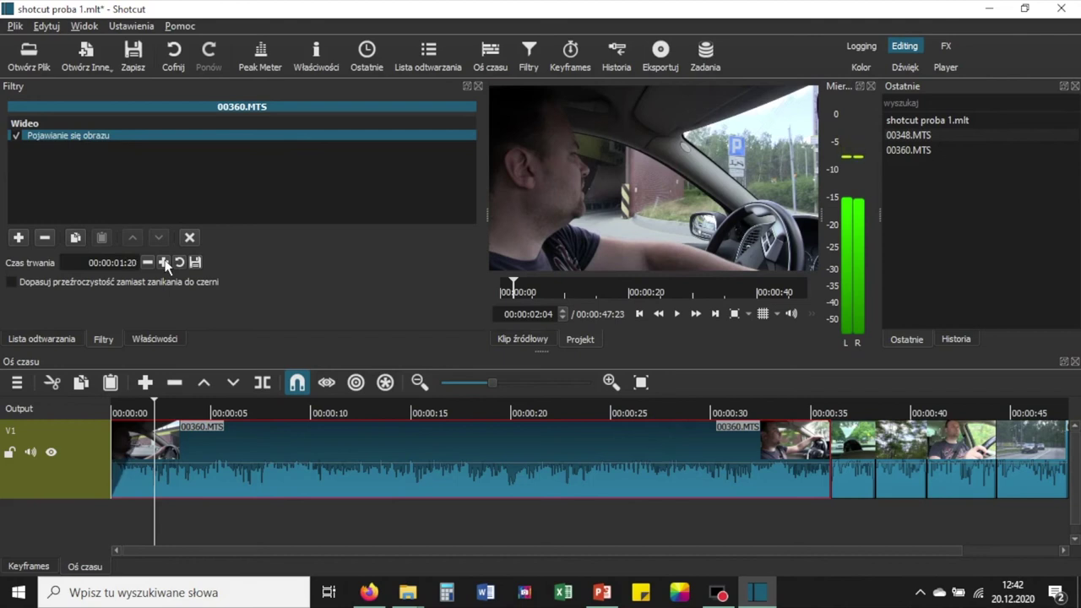
left_click(133, 445)
left_click(134, 446)
left_click(165, 262)
left_click(165, 263)
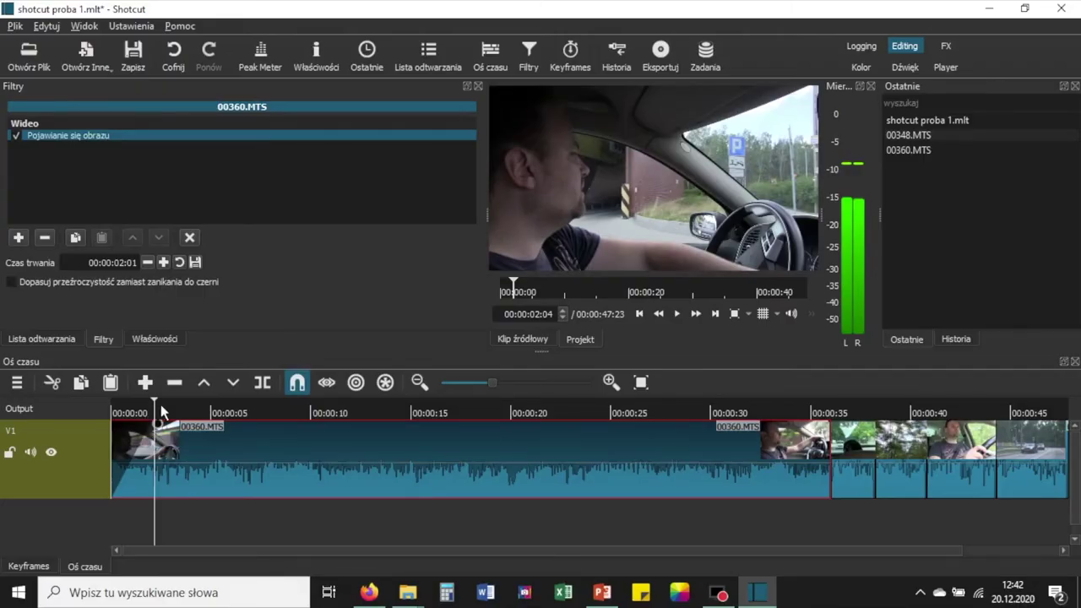
- Play the timeline from its beginning to preview the lengthened fade-in
left_click(150, 394)
left_click(155, 400)
left_click_drag(155, 399, 104, 398)
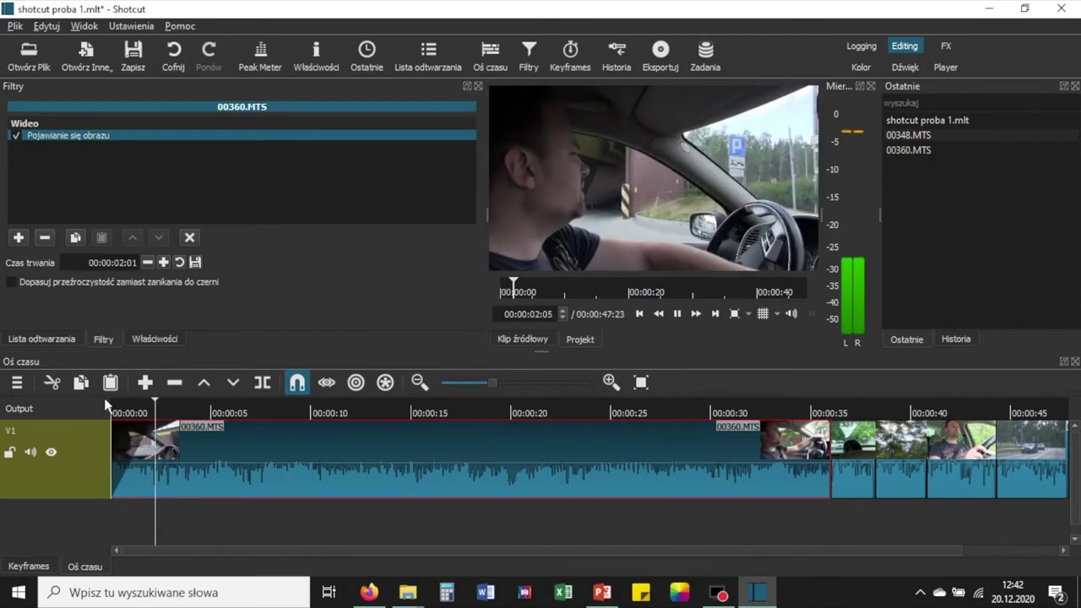
key("space")
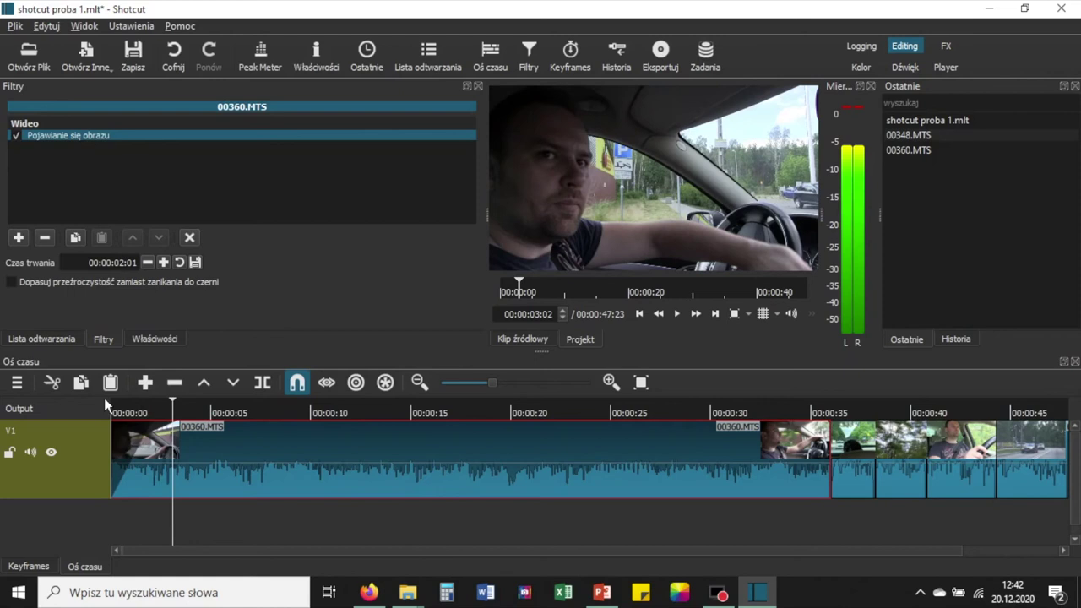
left_click_drag(152, 425, 113, 411)
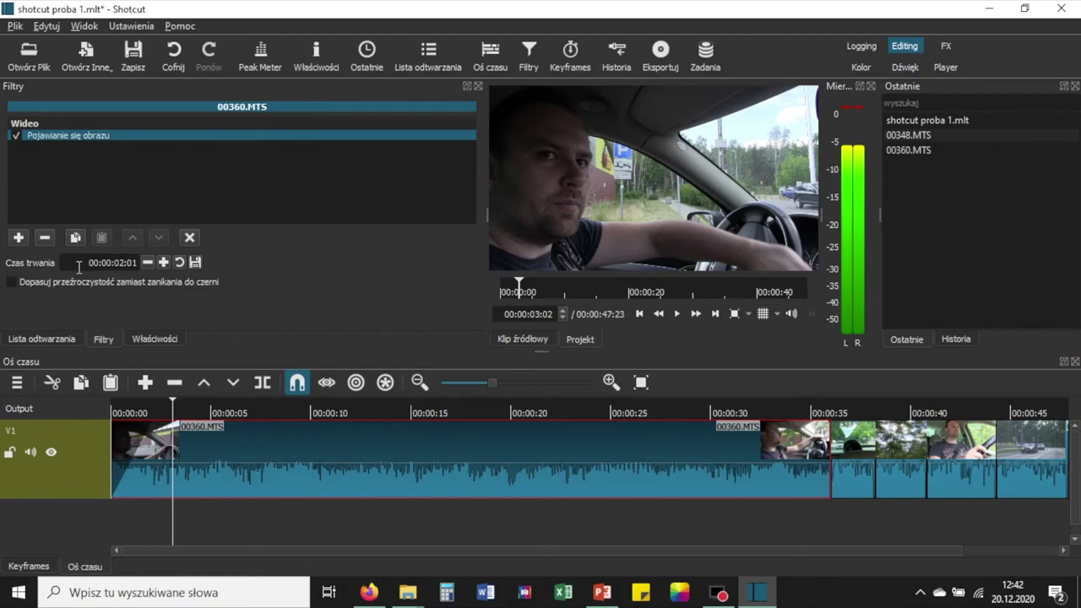
- Add the Zanikanie obrazu video filter to the 00360.MTS clip
left_click(18, 240)
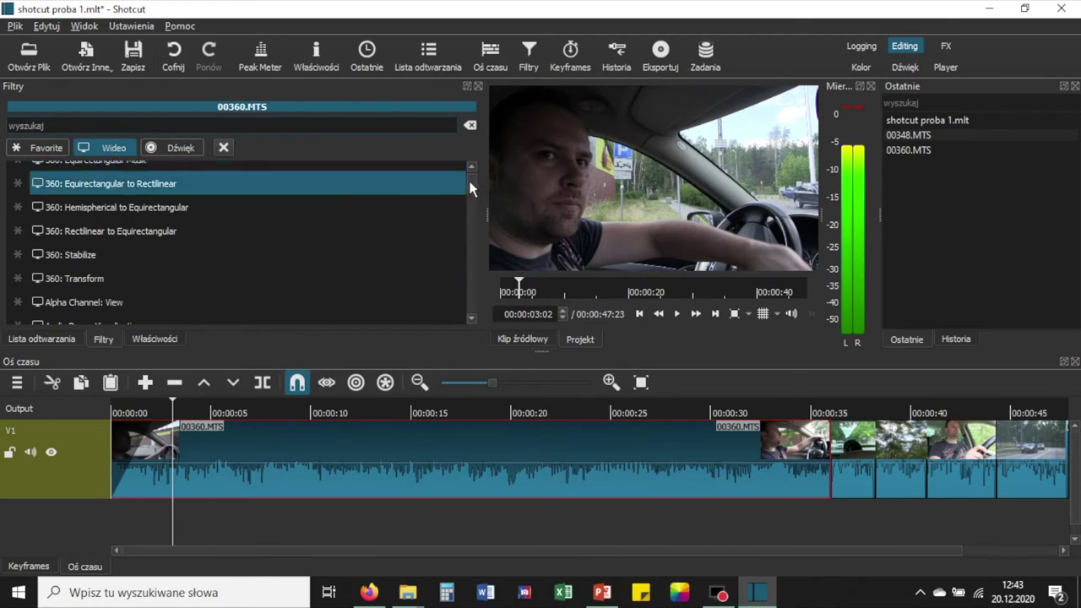
left_click_drag(471, 188, 472, 311)
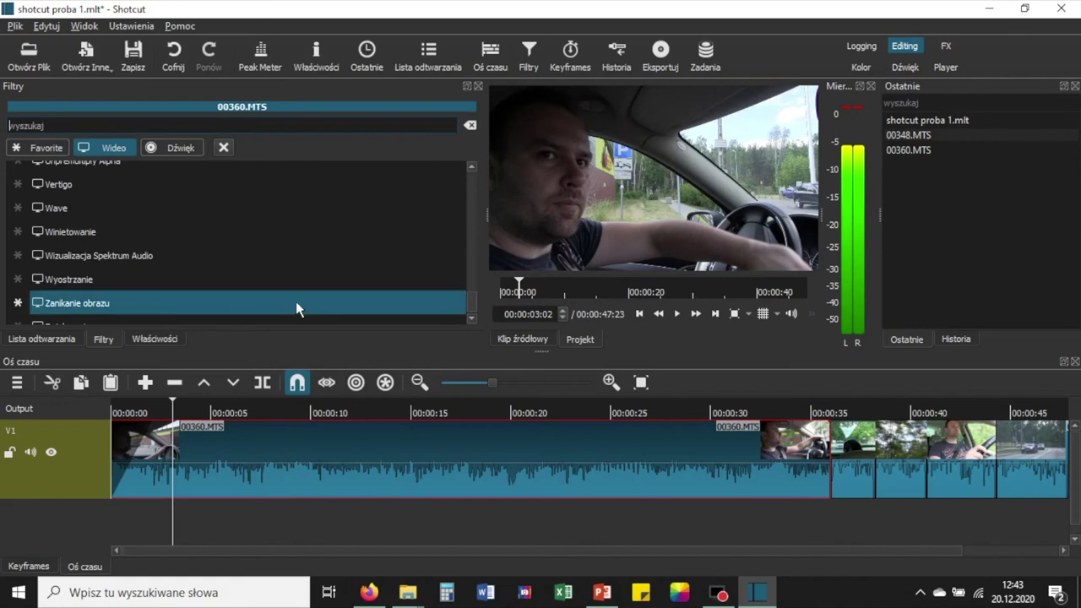
left_click(118, 307)
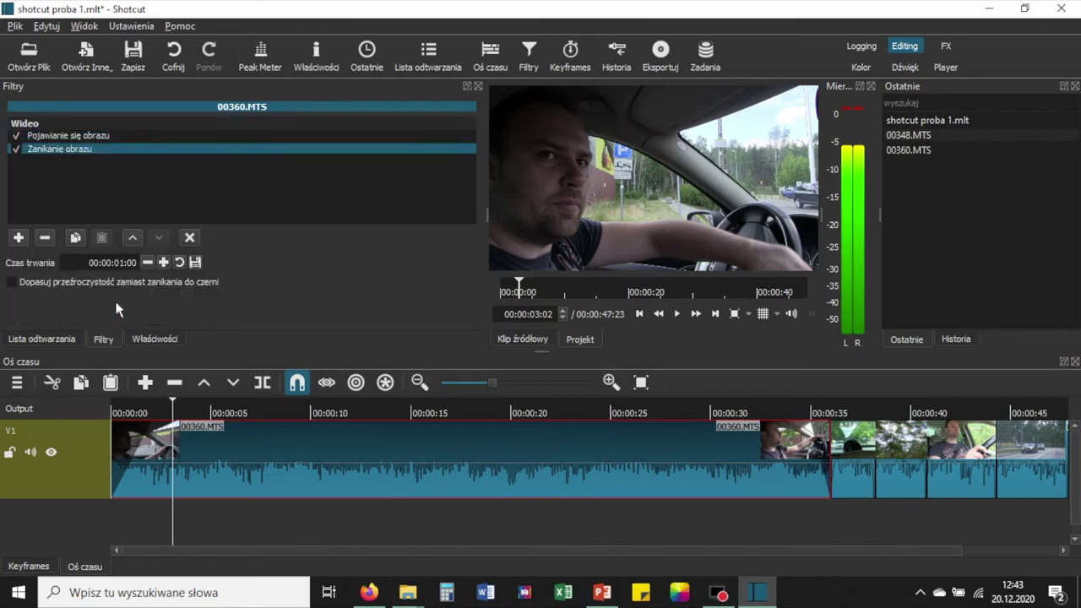
- Play the last seconds of the 00360.MTS clip to preview the fade-out into the next clip
left_click(813, 432)
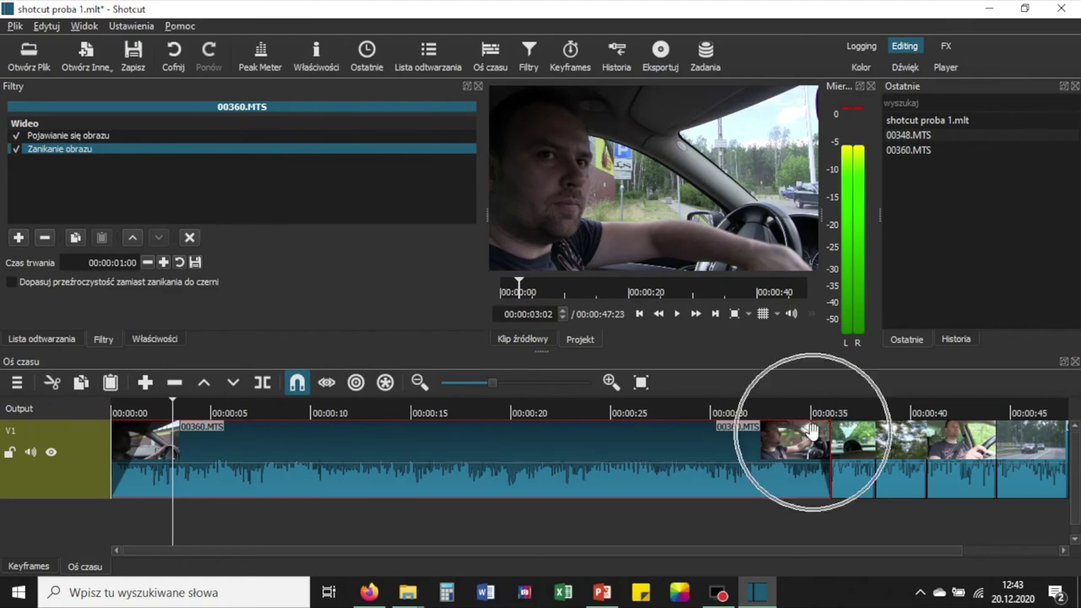
left_click(816, 434)
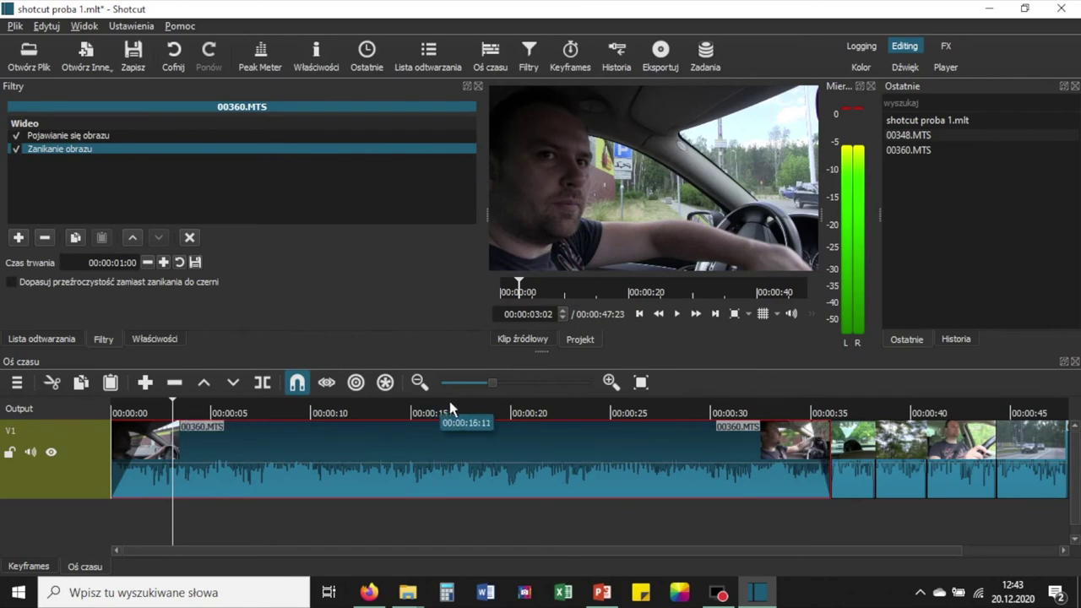
left_click(788, 403)
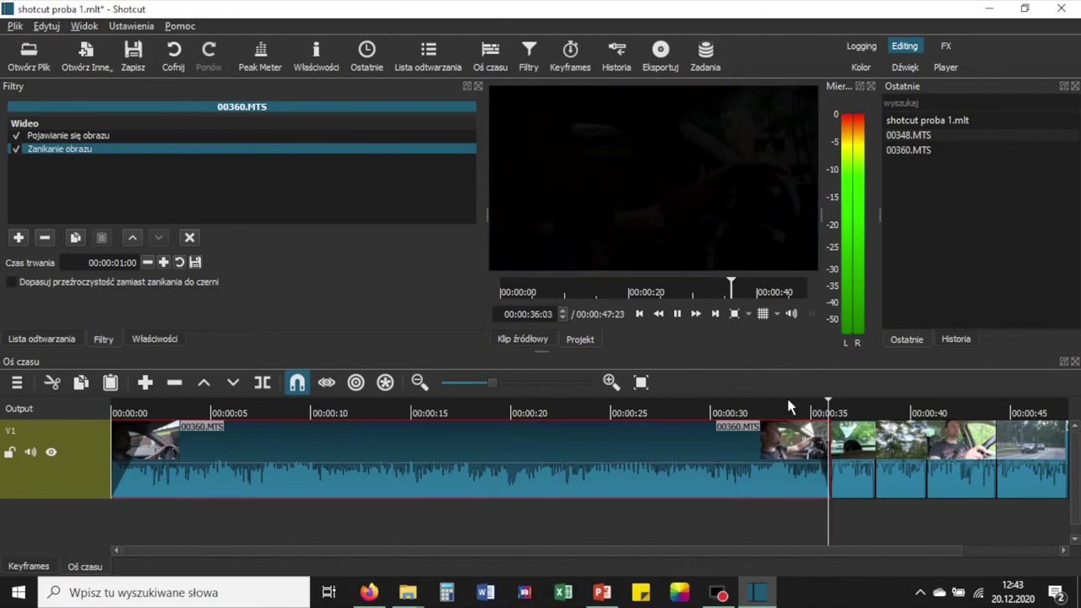
key("space")
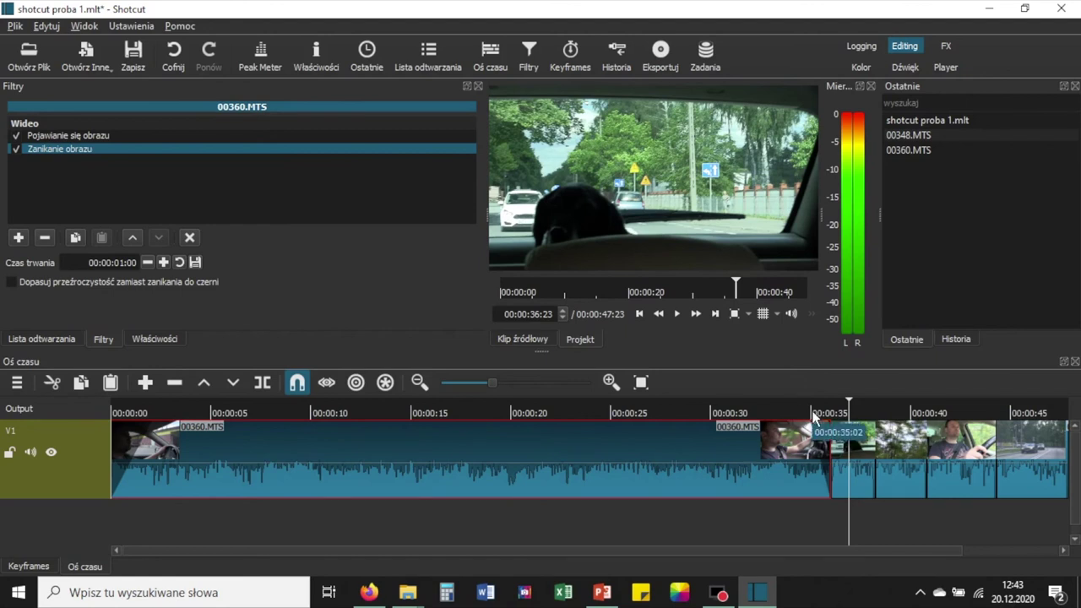
left_click(801, 388)
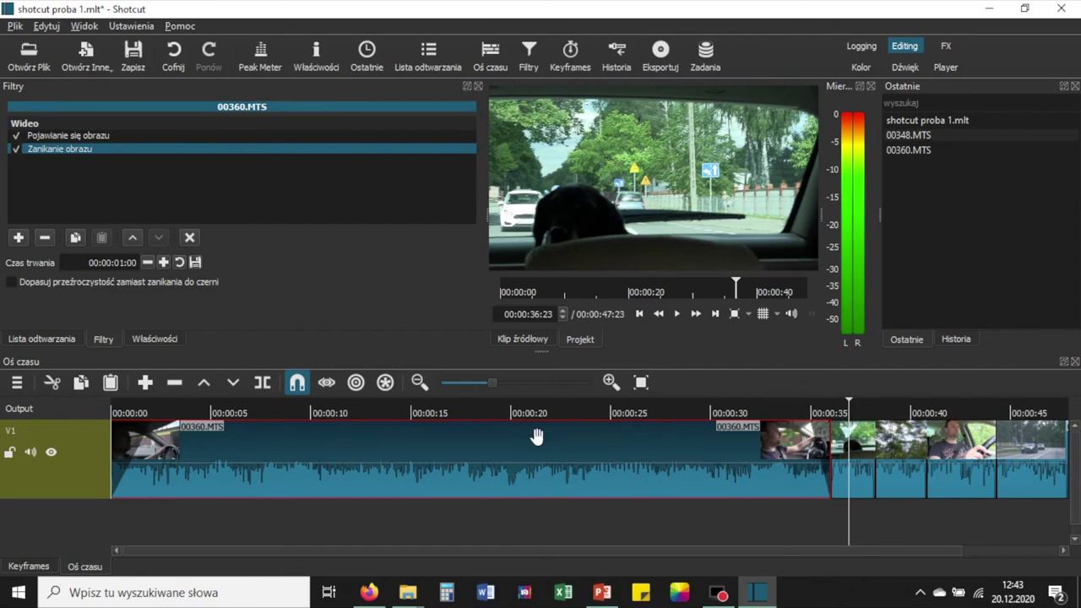
- Add the Stary film: Ziarno video filter to the 00360.MTS clip
left_click(20, 238)
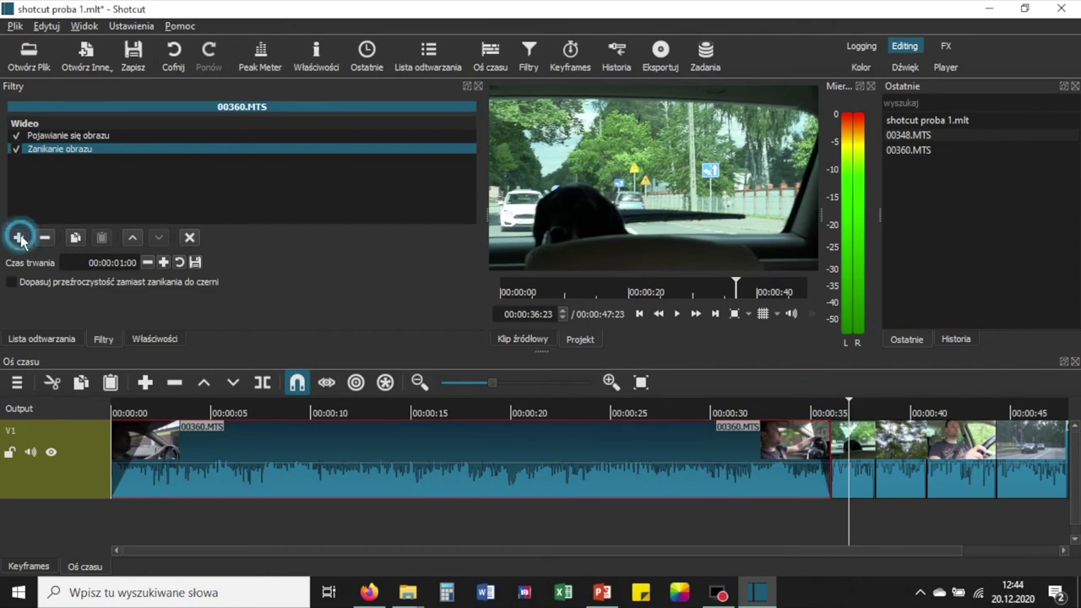
left_click_drag(468, 181, 470, 282)
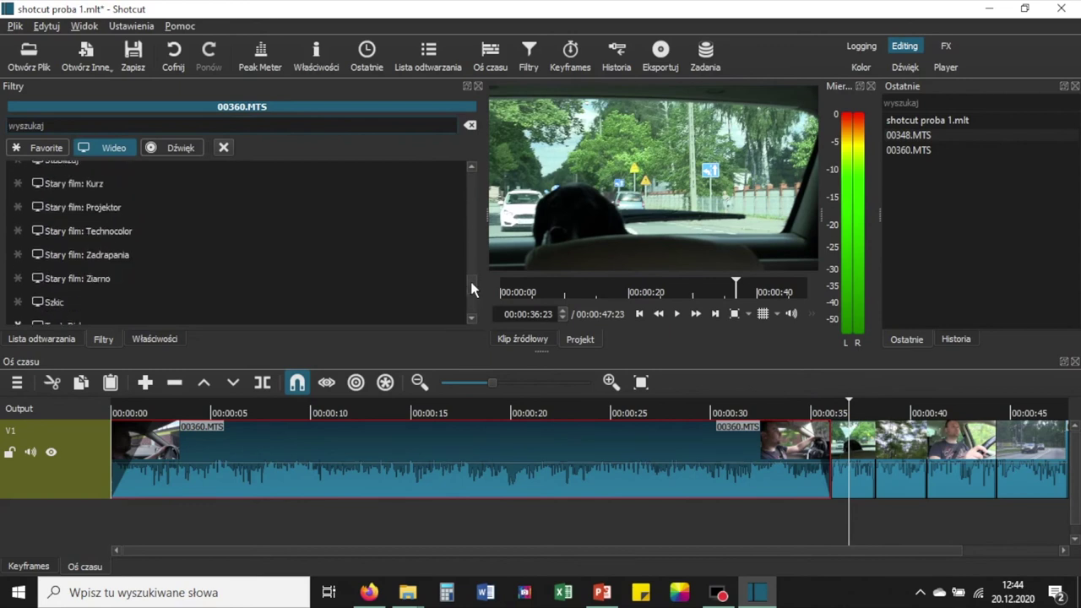
left_click(98, 281)
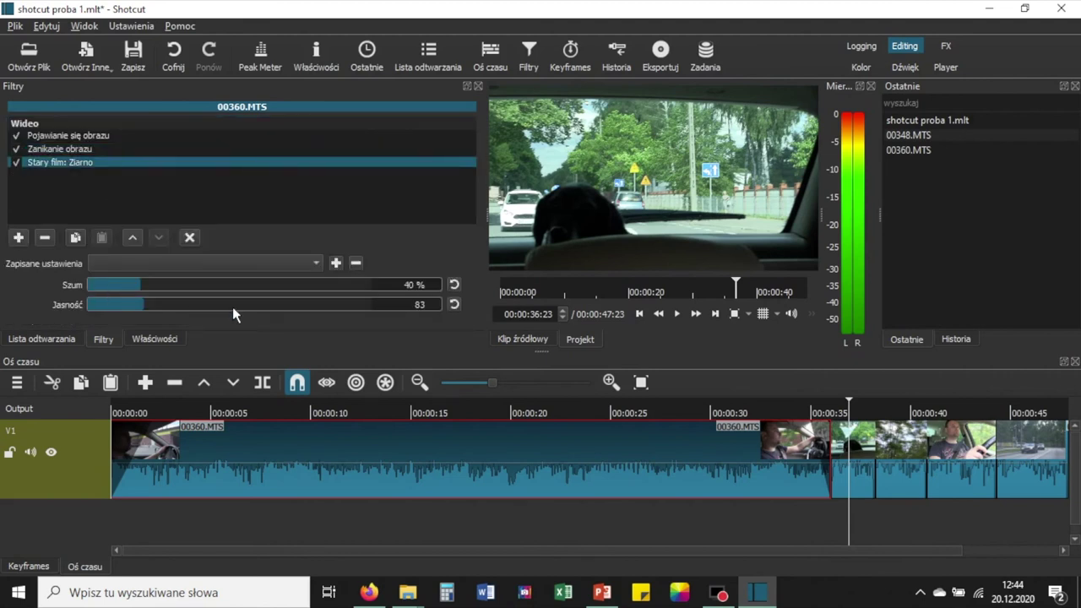
- Preview the grain effect from 00:00:19:07 and set the filter's Szum to 19 % and Jasność to 72
left_click(497, 411)
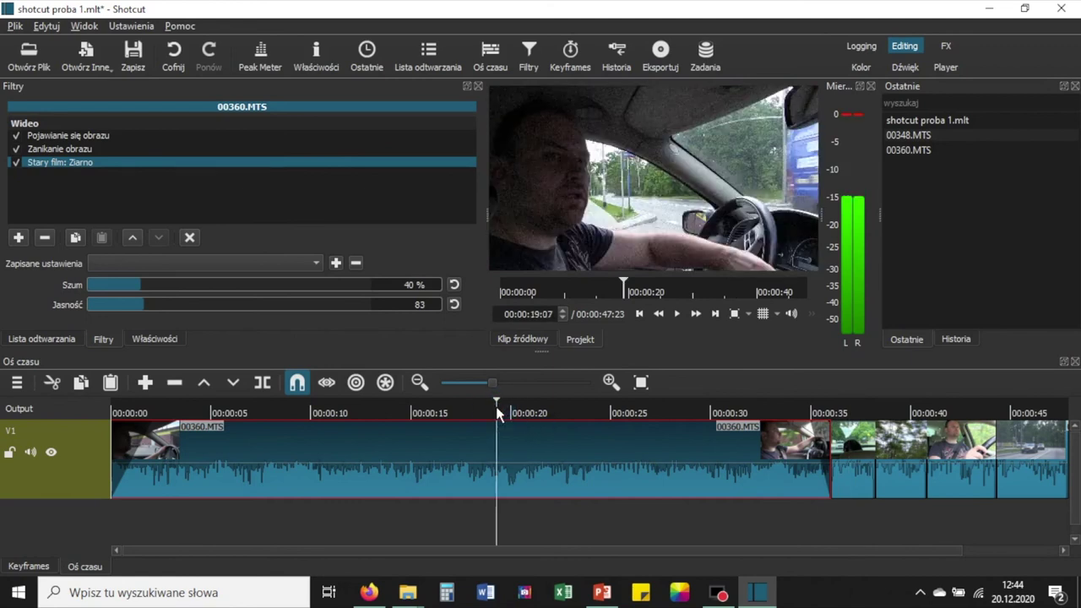
key("space")
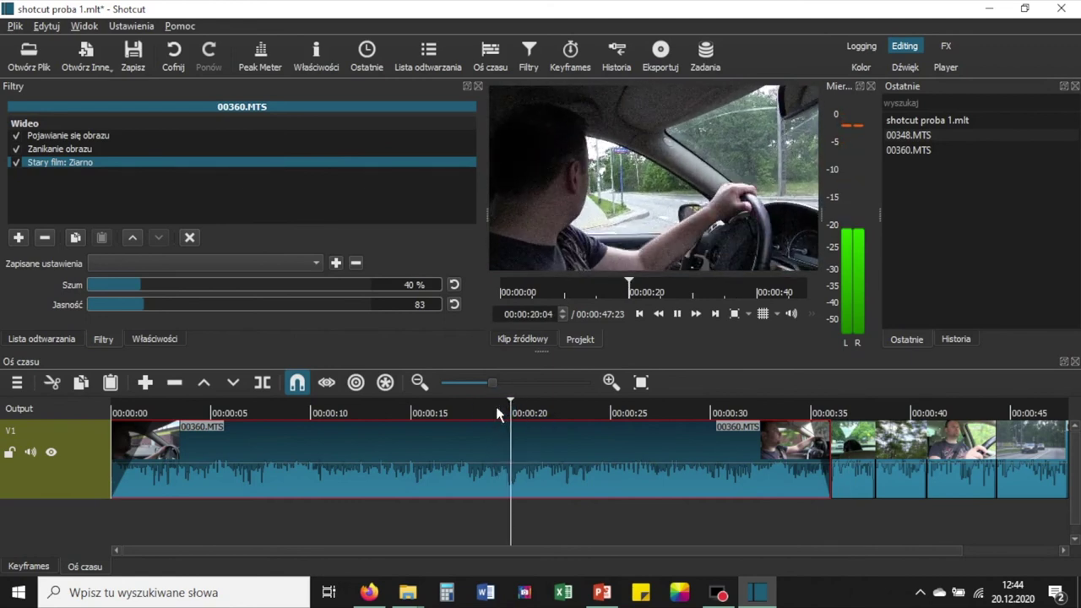
key("space")
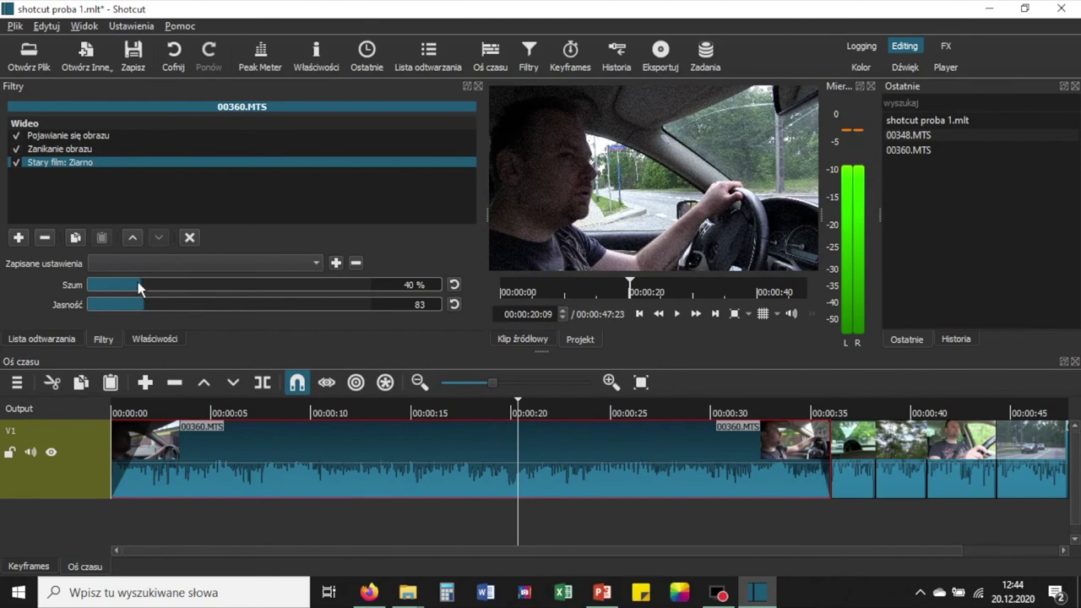
mouse_move(138, 286)
left_mouse_down()
mouse_move(125, 285)
mouse_move(269, 277)
mouse_move(107, 283)
mouse_move(146, 301)
mouse_move(223, 300)
mouse_move(135, 302)
left_mouse_up()
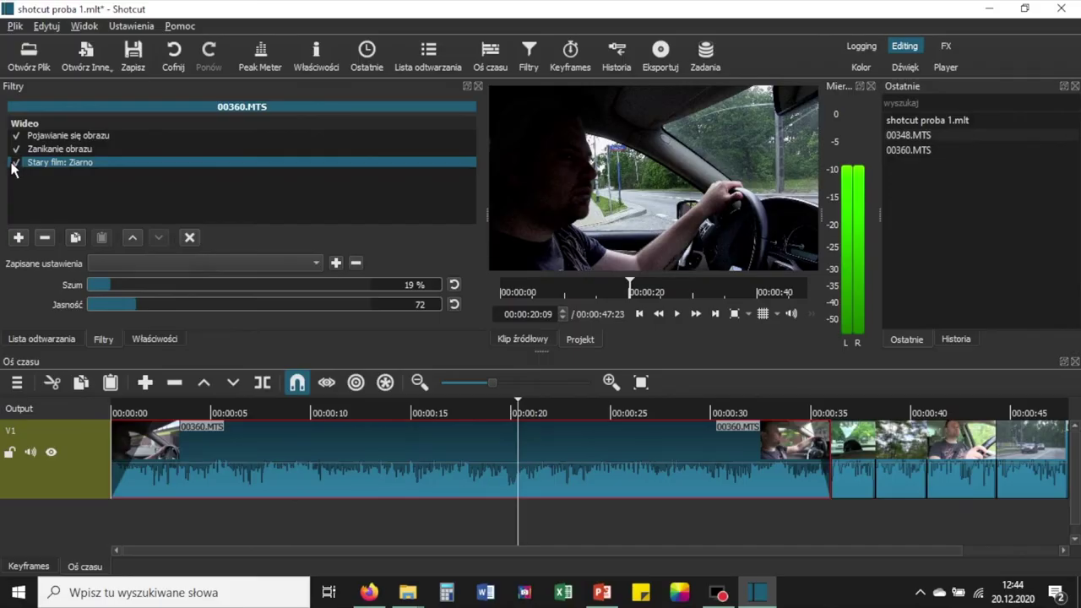
- Switch the Stary film: Ziarno filter off and on repeatedly to compare the picture with and without grain
left_click(16, 164)
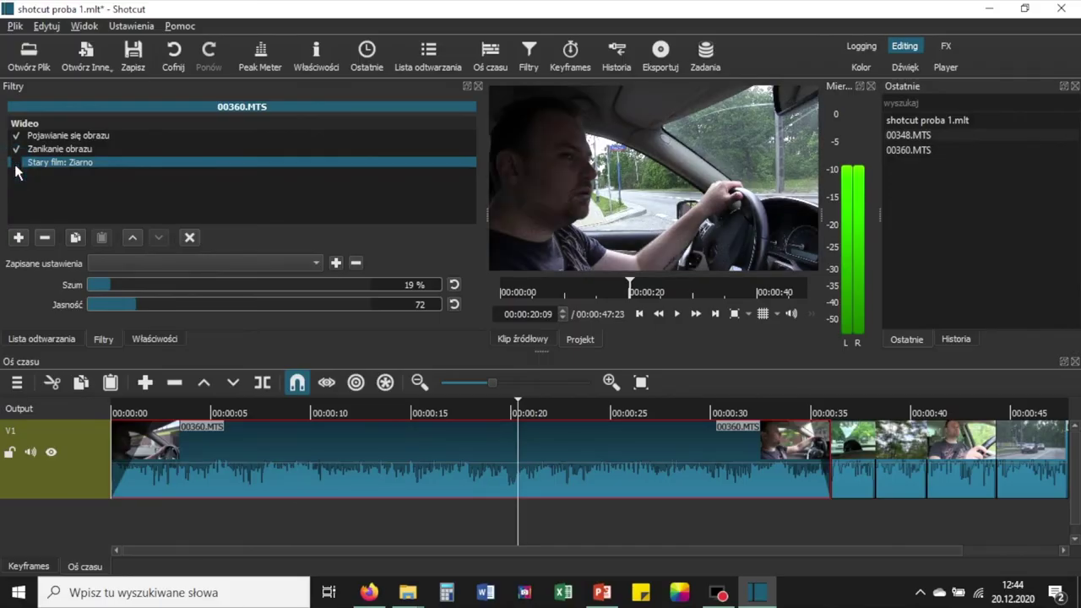
left_click(16, 164)
left_click(16, 163)
left_click(16, 165)
left_click(17, 164)
left_click(17, 165)
left_click(17, 166)
- Remove the Stary film: Ziarno and Zanikanie obrazu filters from the 00360.MTS clip
left_click(42, 239)
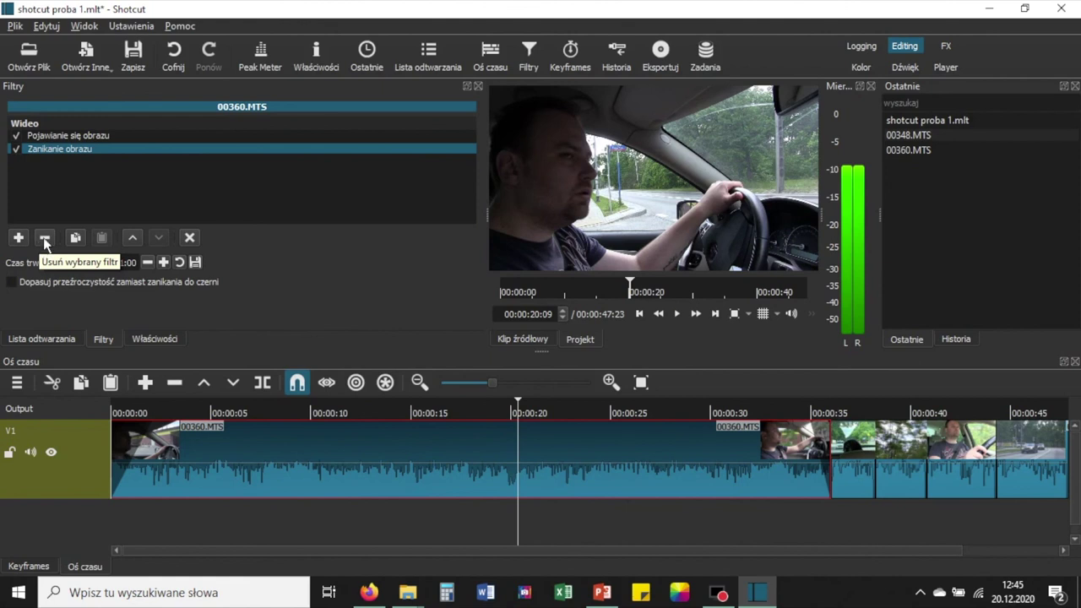
left_click(45, 239)
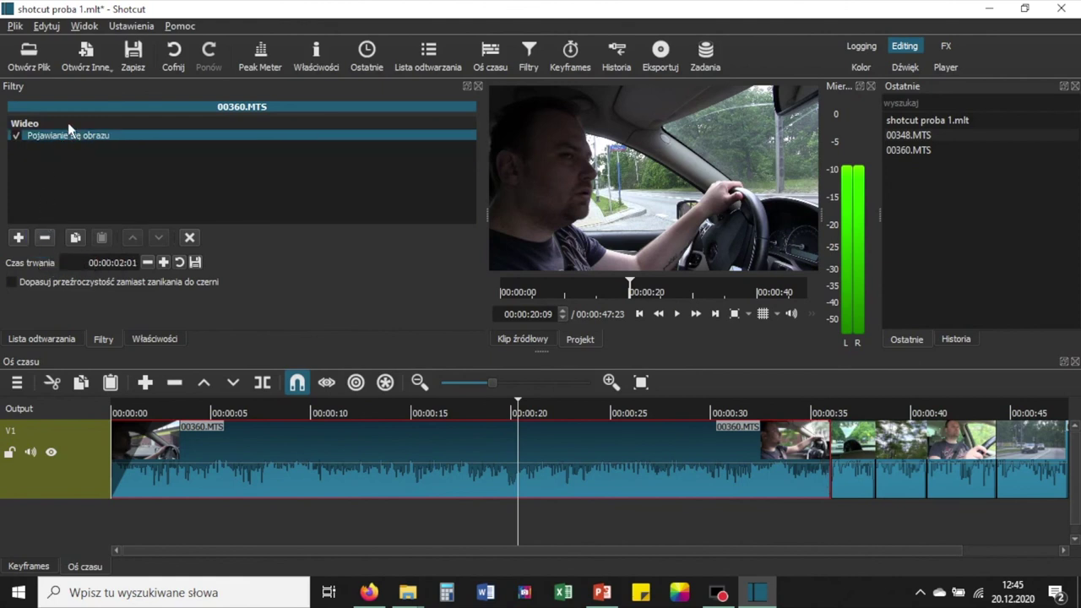